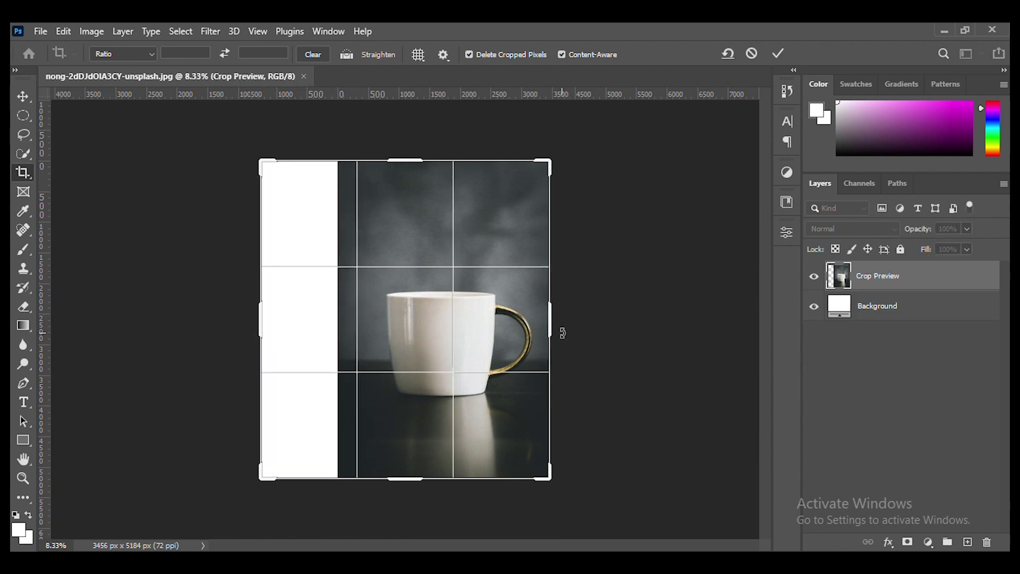
- Extend the mug photo's canvas rightward and upward with a content-aware crop to 6144 x 6576 px
left_click_drag(549, 326, 592, 327)
left_click_drag(406, 161, 419, 118)
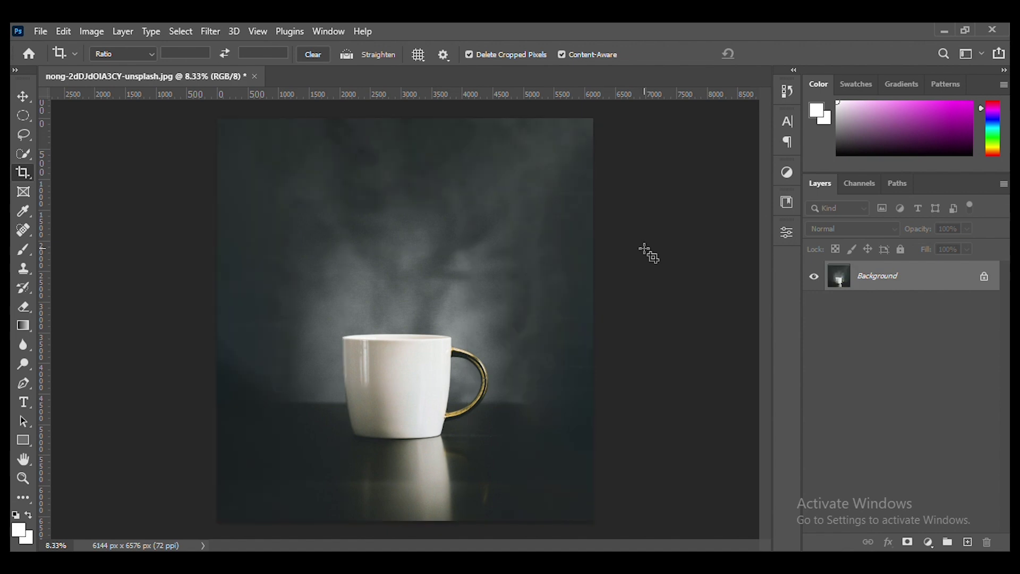
- Open the beach tree photo from the n folder and select its tree with Select Subject
left_click(51, 27)
left_click(53, 59)
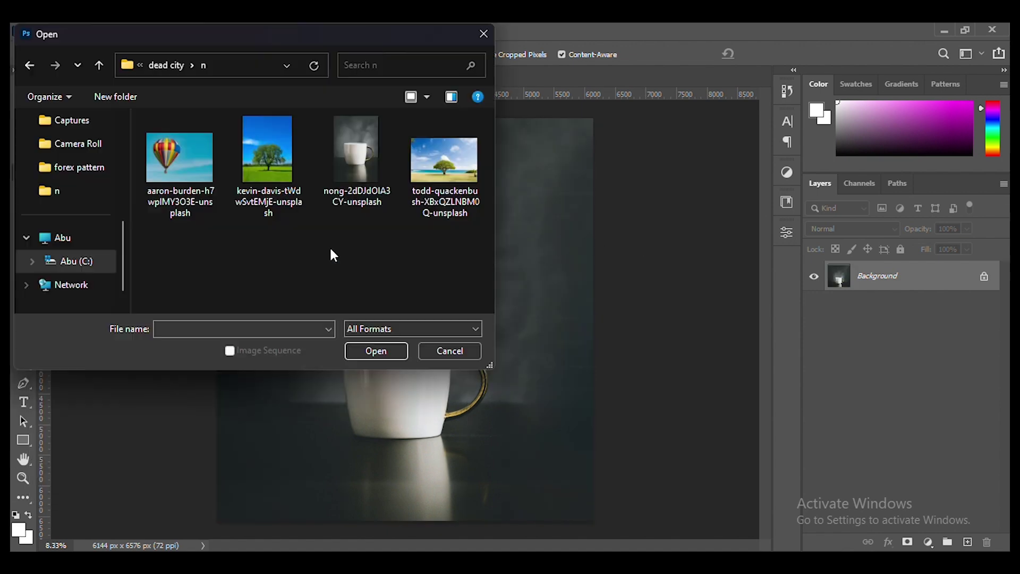
double_click(469, 171)
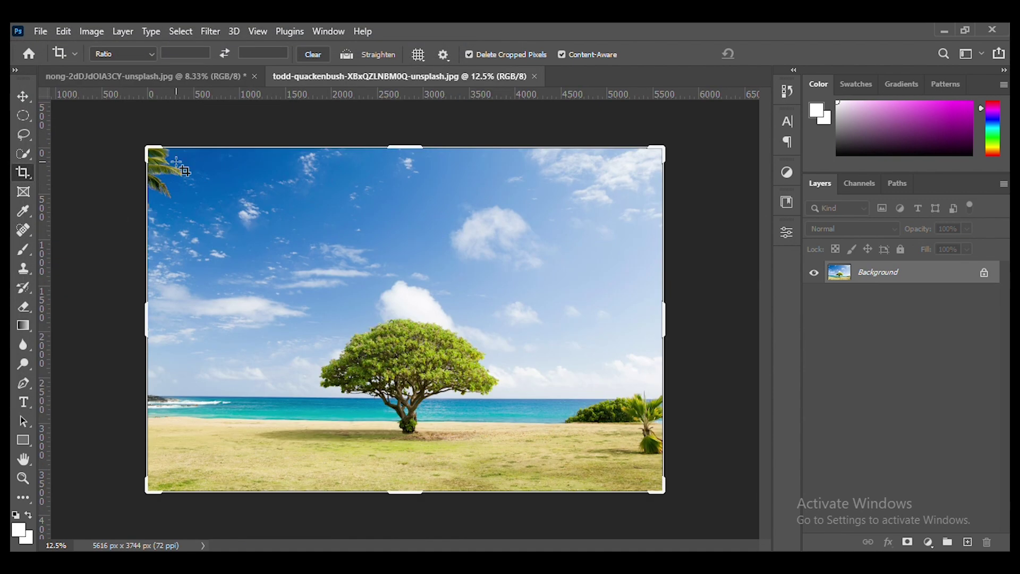
left_click(25, 154)
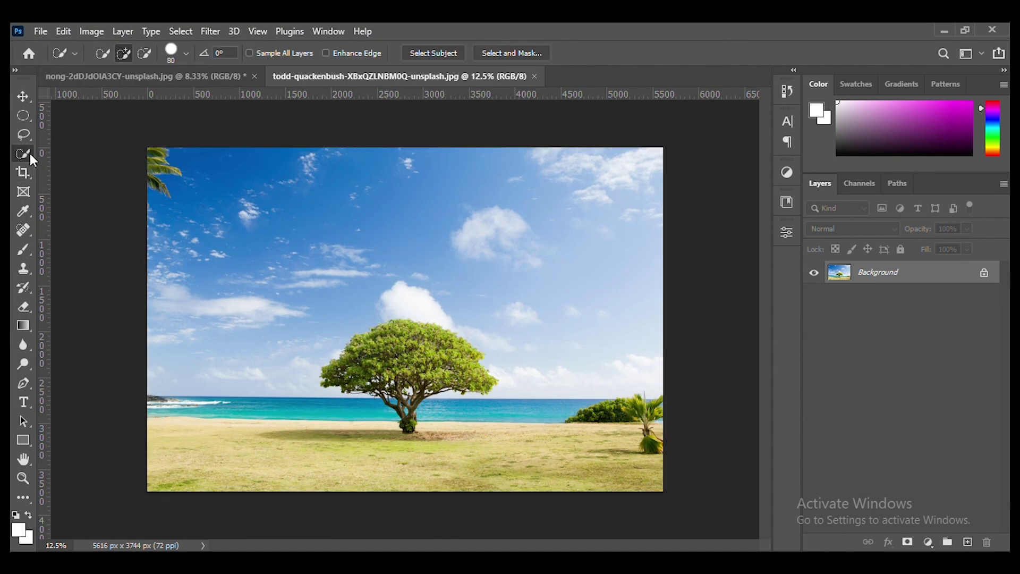
left_click(417, 53)
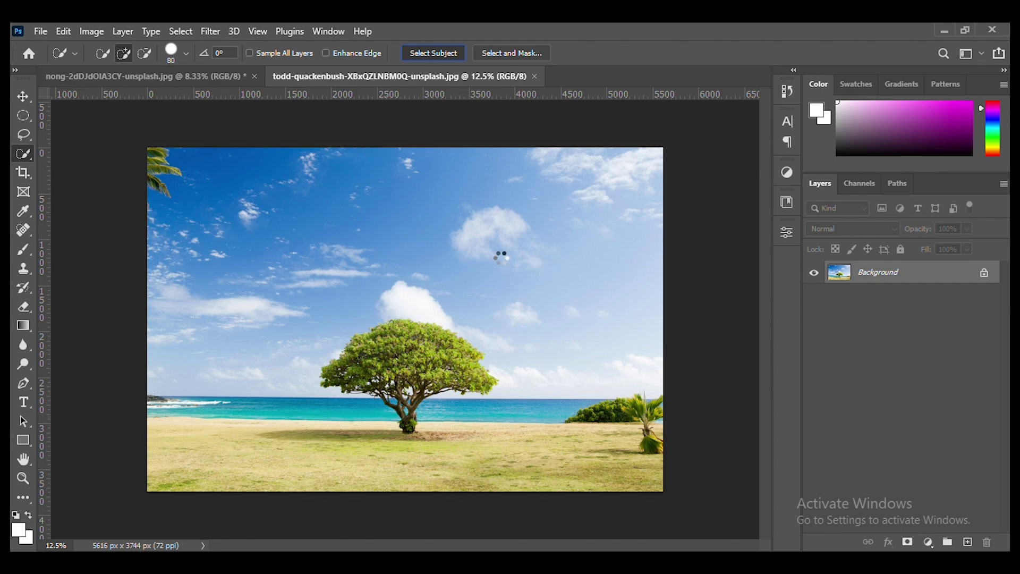
- Subtract the sea and sky gaps between the lower trunk branches from the tree selection with the Magic Wand
right_click(27, 155)
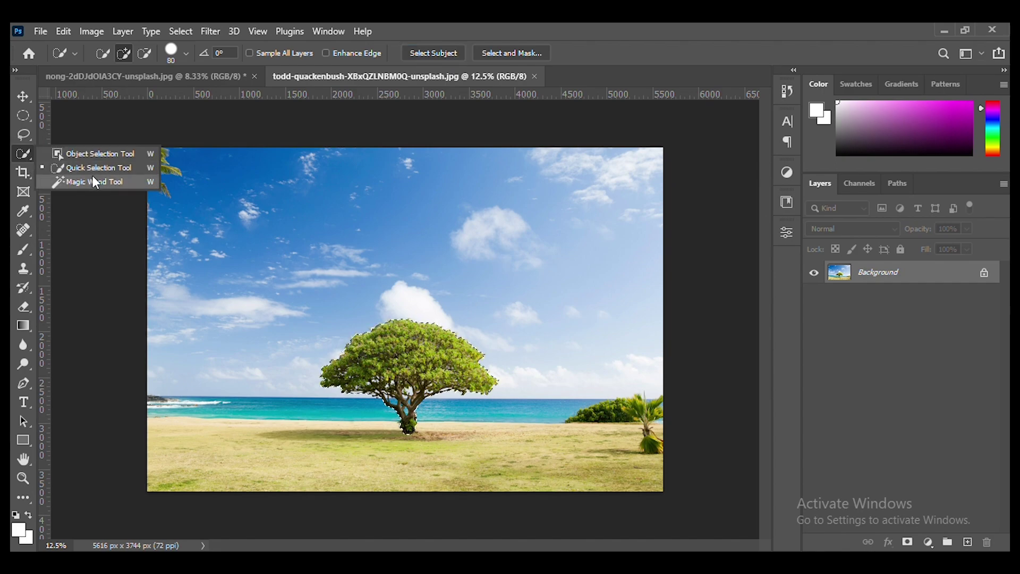
left_click(92, 179)
key("ctrl+plus")
key("ctrl+plus")
key("ctrl+plus")
key("ctrl+plus")
scroll(325, 291, "down", 5)
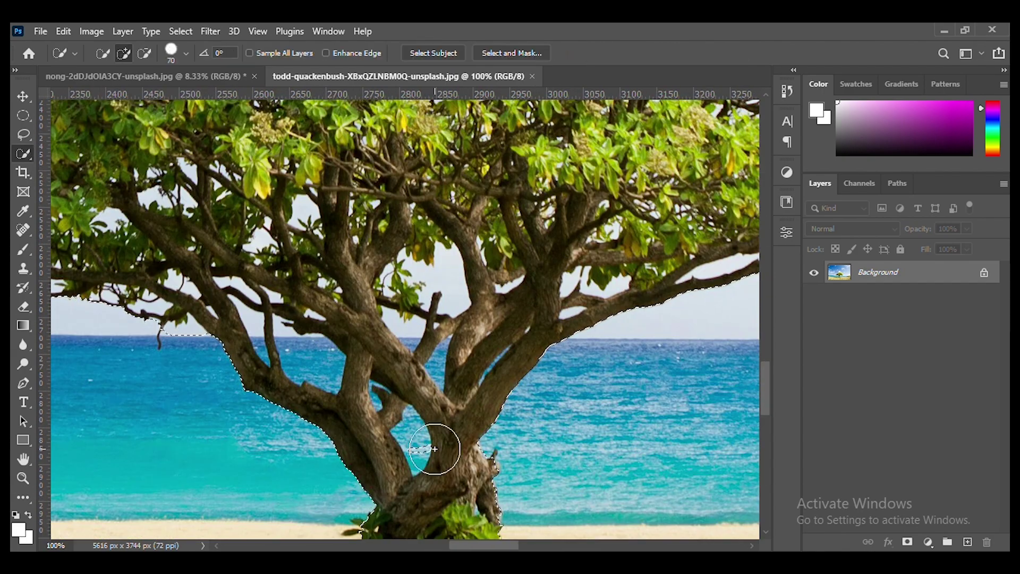
key("shift+w")
key("ctrl+plus")
left_click(346, 342)
key("ctrl+plus")
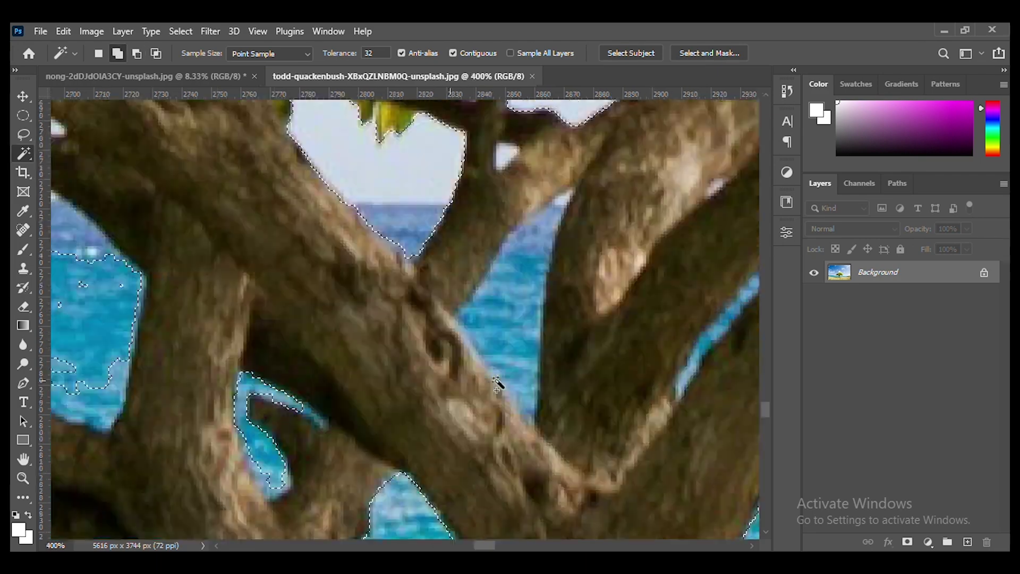
left_click(470, 396)
- Remove the leftover sea patches among the tree's lower branches from the selection with the Magic Wand and Quick Selection tools
scroll(563, 355, "right", 3)
left_click(563, 356, "alt")
scroll(640, 228, "up", 4)
key("ctrl+minus")
key("shift+w")
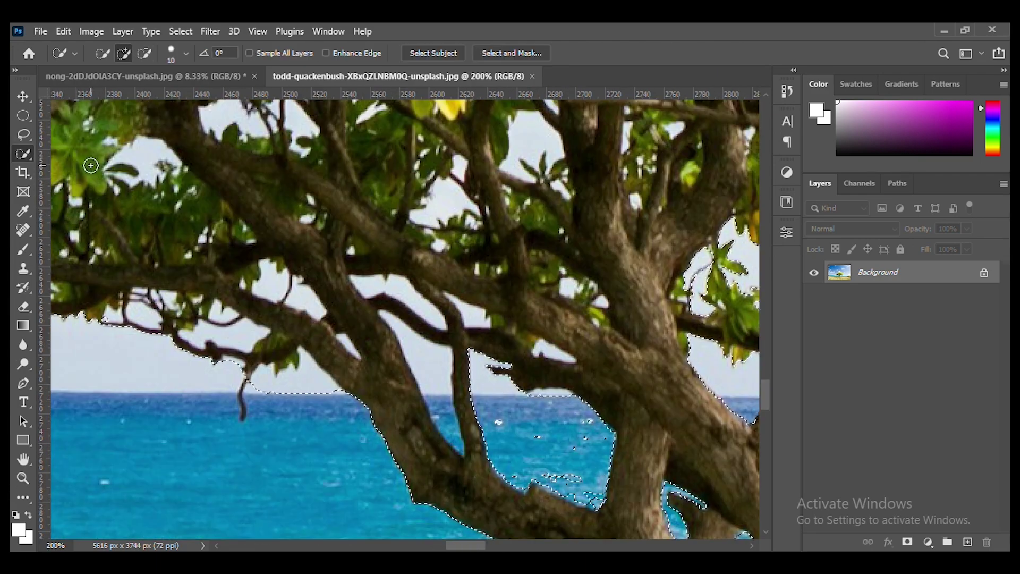
left_click_drag(558, 452, 513, 375)
- Subtract the sky gaps in the lower left branches and foliage from the tree selection with the Magic Wand
right_click(23, 154)
left_click(80, 184)
scroll(303, 309, "up", 3)
left_click(230, 205, "alt")
scroll(298, 298, "left", 8)
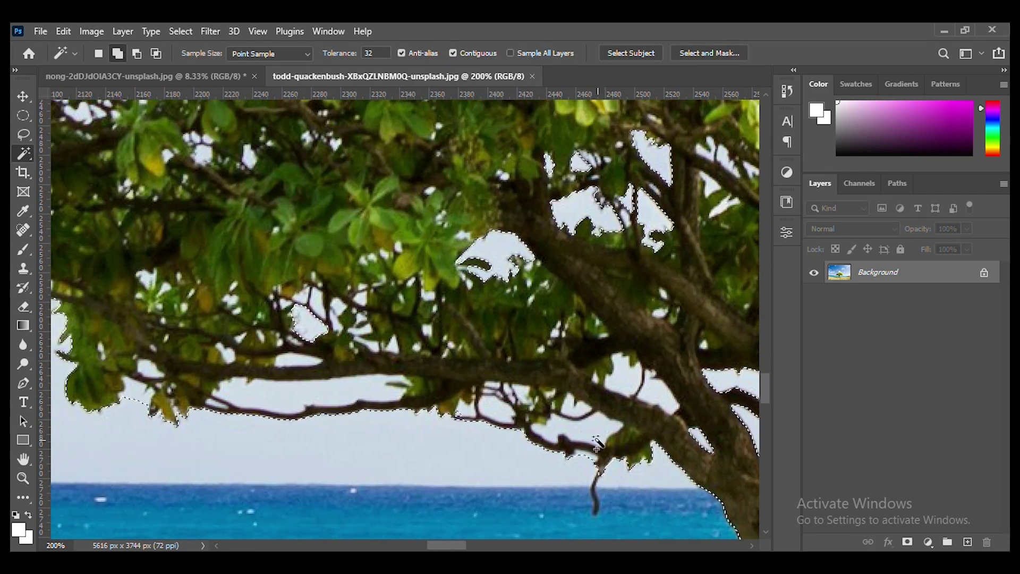
left_click(578, 426, "alt")
scroll(275, 373, "left", 4)
left_click_drag(275, 373, 379, 439)
left_click_drag(122, 240, 359, 398)
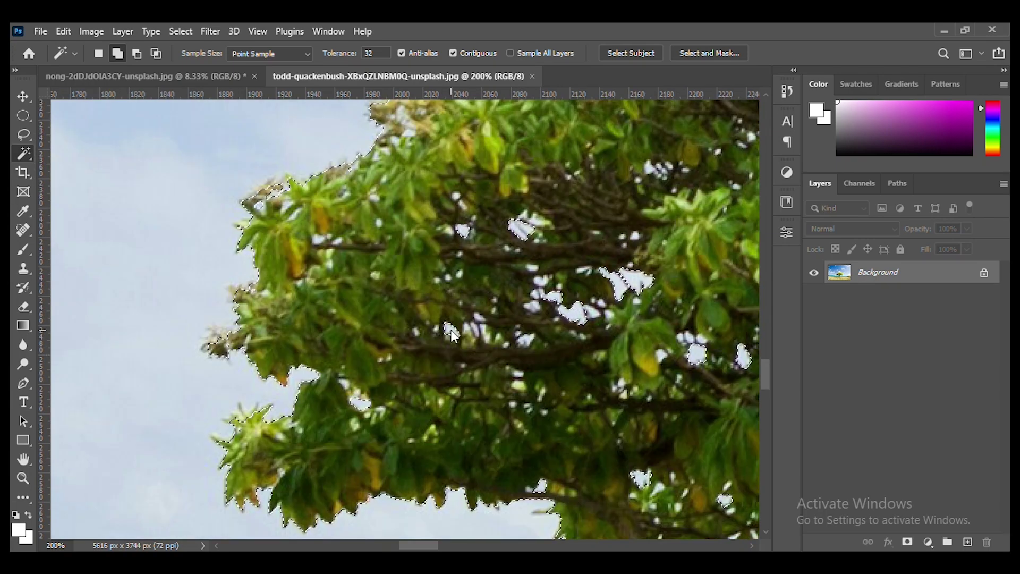
- Subtract the sky gaps from the tree selection across the rest of the crown, from its left edge over the top to the right side
left_click_drag(579, 202, 523, 380)
left_click_drag(525, 196, 360, 461)
left_click_drag(514, 212, 81, 372)
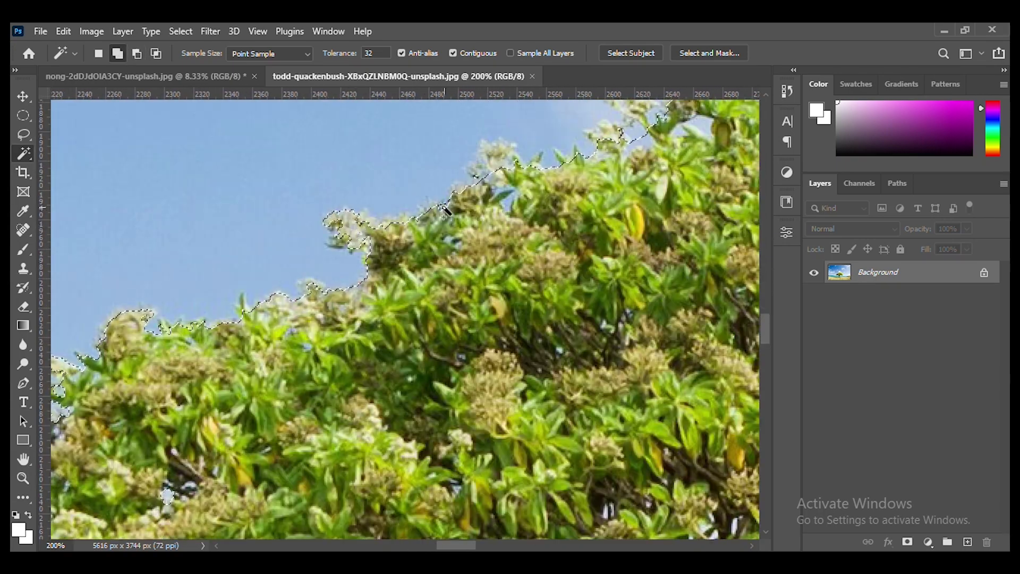
left_click_drag(442, 209, 248, 348)
left_click_drag(490, 274, 159, 279)
left_click_drag(483, 365, 201, 175)
left_click_drag(526, 355, 340, 133)
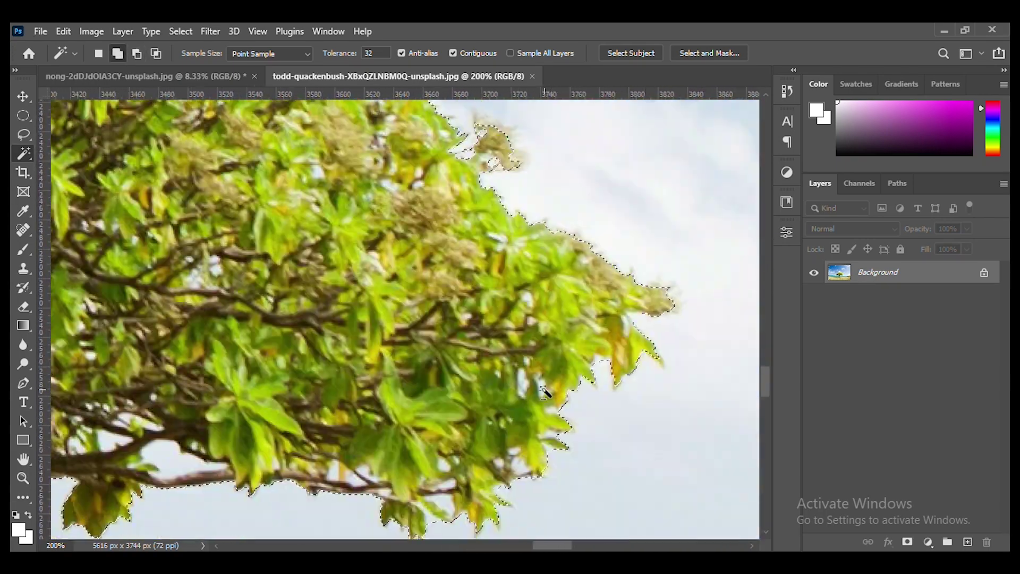
left_click_drag(114, 458, 664, 346)
left_click_drag(283, 213, 478, 494)
left_click_drag(405, 308, 318, 388)
- Add a layer mask from the tree selection to cut the tree out of the beach photo
key("ctrl+minus")
key("ctrl+minus")
key("ctrl+minus")
key("ctrl+minus")
key("ctrl+minus")
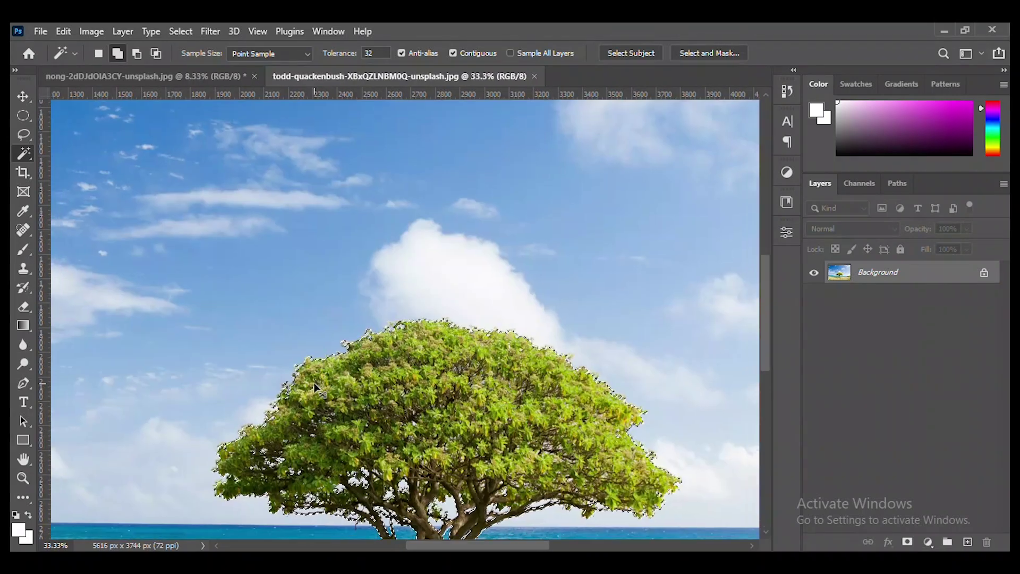
key("ctrl+minus")
key("ctrl+minus")
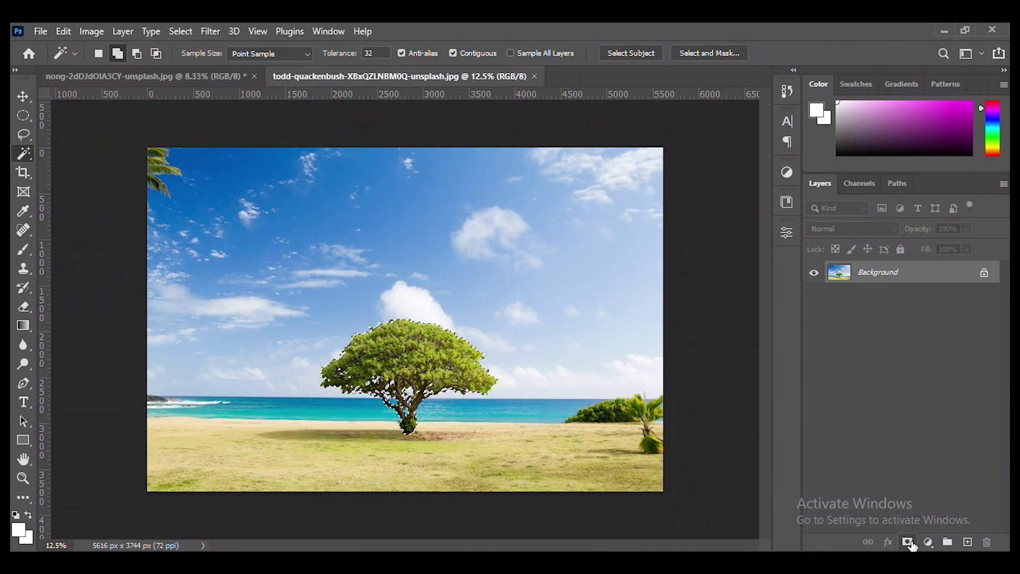
left_click(908, 542)
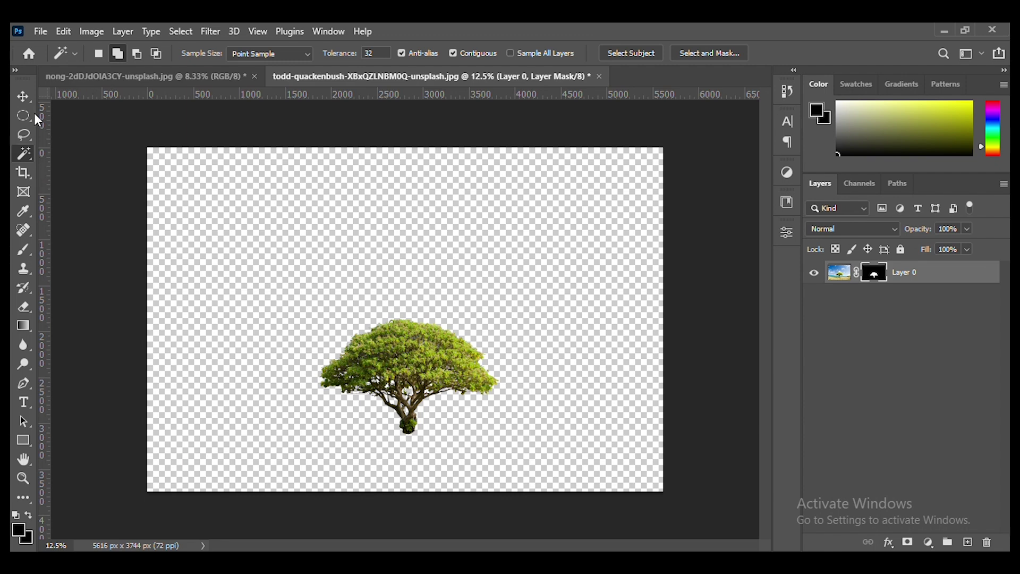
- Move the cut-out tree into the mug document, enlarge it and place its trunk at the mug's rim
left_click(24, 97)
left_click_drag(392, 366, 396, 274)
key("ctrl+t")
left_click_drag(402, 367, 402, 408)
mouse_move(403, 371)
left_mouse_down()
mouse_move(404, 346)
mouse_move(404, 403)
mouse_move(397, 360)
mouse_move(394, 409)
mouse_move(392, 354)
left_mouse_up()
key("Return")
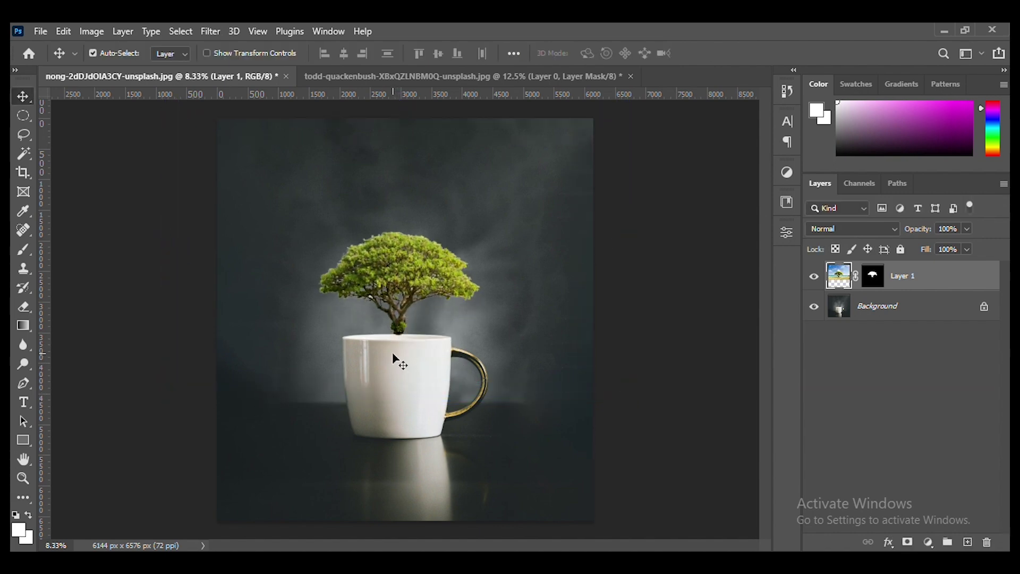
- Select the white sky gaps between the tree's lower left branches with the Magic Wand and delete them
scroll(393, 355, "up", 3)
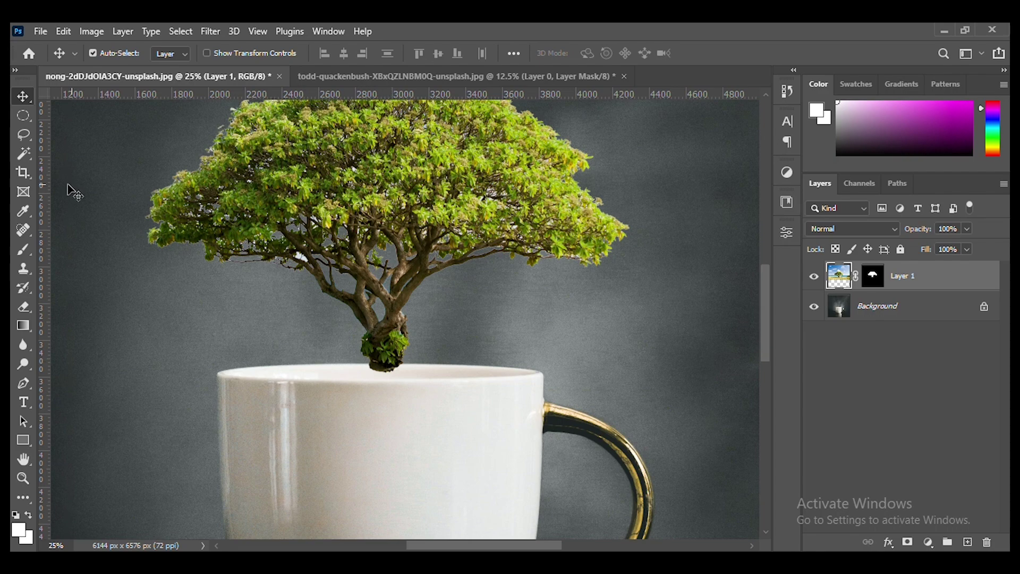
scroll(27, 132, "up", 1)
scroll(348, 230, "up", 4)
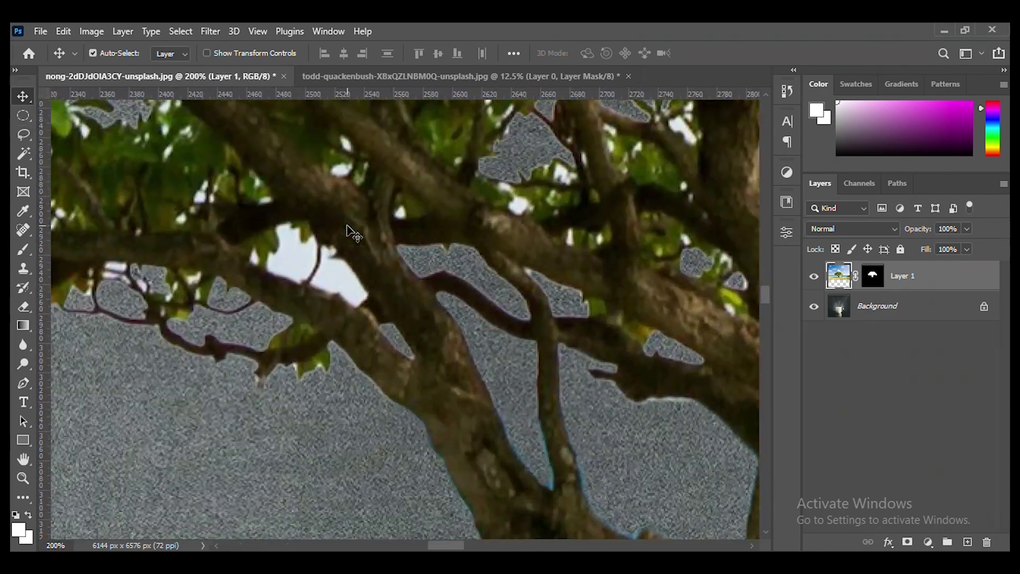
scroll(347, 230, "up", 2)
left_click(32, 158)
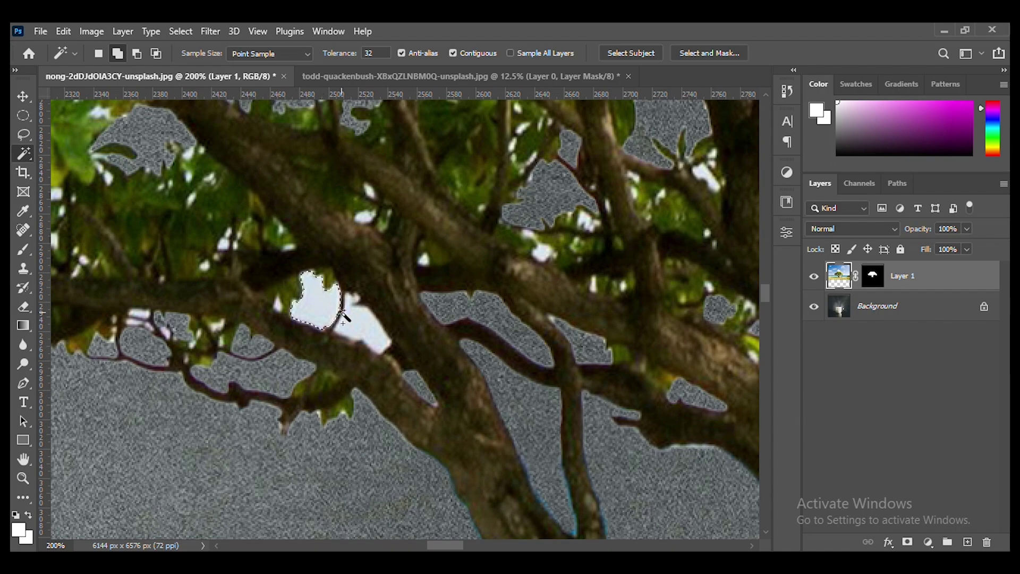
key("Delete")
- Delete the small white sky spots in the tree's lower left foliage and clear the selection
scroll(361, 331, "left", 5)
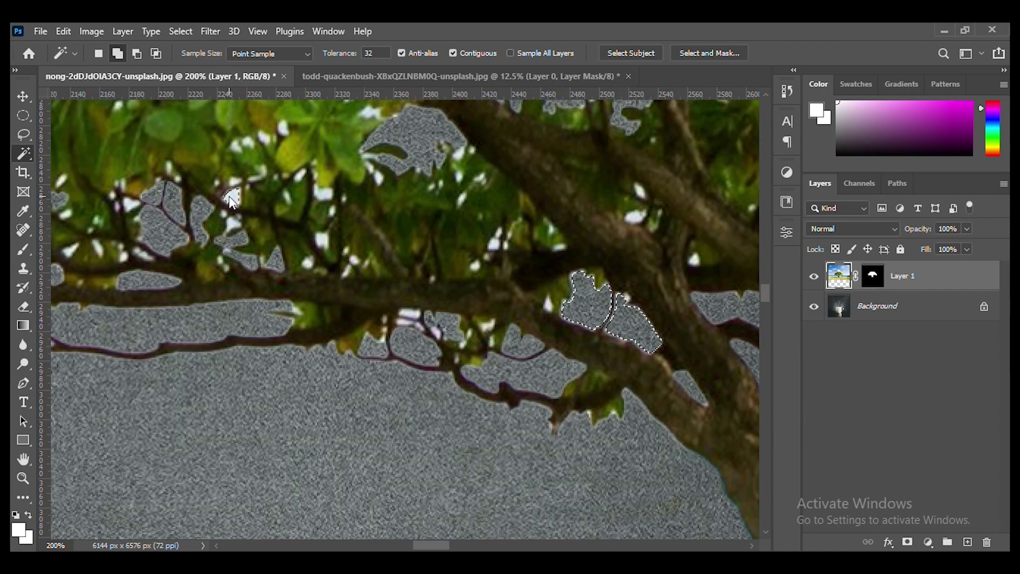
left_click(233, 197)
left_click(322, 194)
left_click(322, 240)
left_click(308, 263)
left_click(634, 217)
key("Delete")
key("ctrl+d")
- Clean the remaining white sky spots out of the upper and middle foliage with the Magic Wand, then deselect
scroll(550, 258, "up", 5)
scroll(551, 259, "left", 5)
scroll(550, 319, "up", 5)
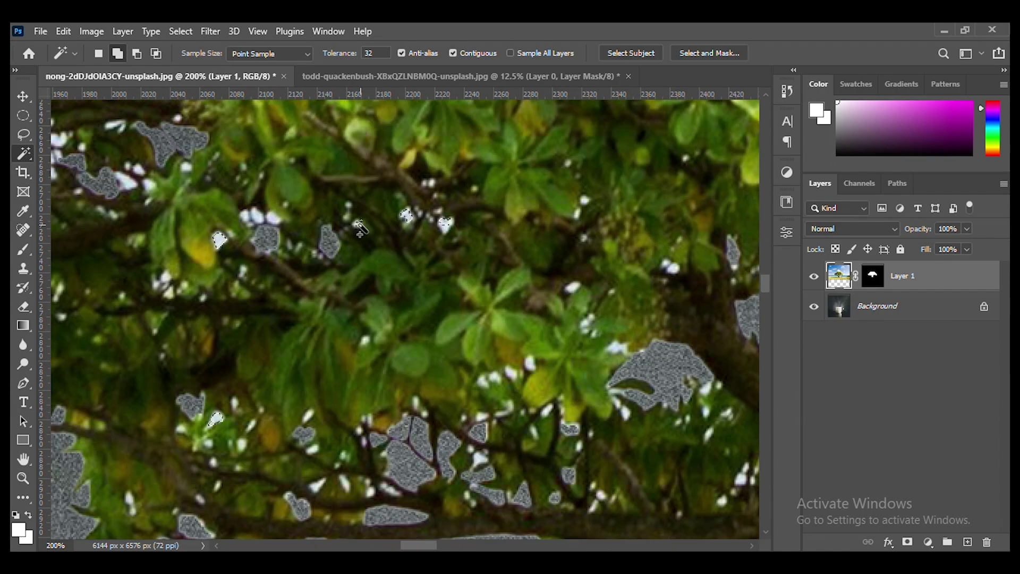
scroll(532, 425, "down", 2)
scroll(521, 428, "down", 2)
scroll(463, 425, "up", 1)
left_click(464, 424)
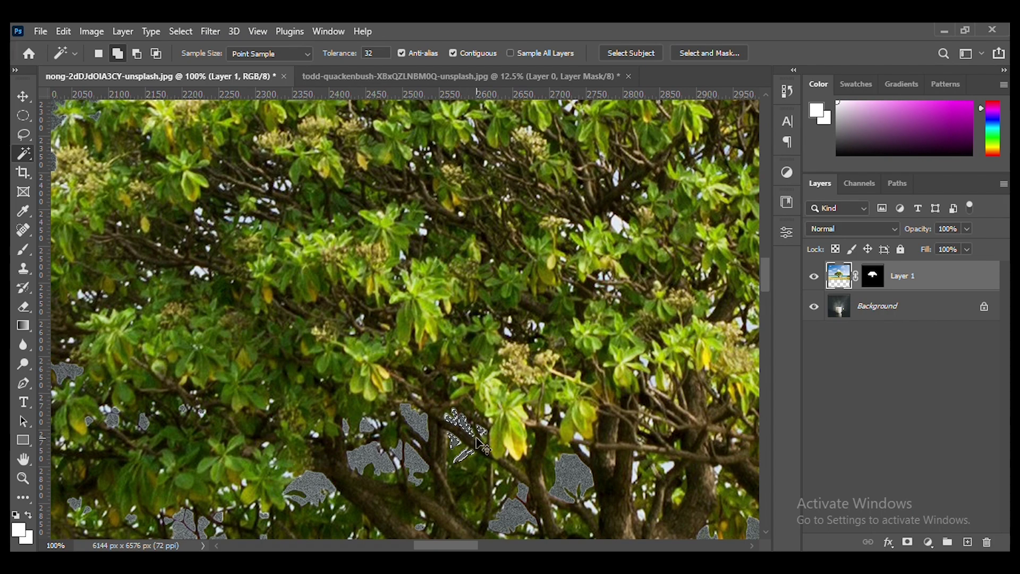
key("ctrl+d")
left_click_drag(703, 246, 398, 356)
- Lower the tree about 32 px so its trunk base sits inside the mug's opening
key("ctrl+minus")
key("ctrl+minus")
key("ctrl+minus")
key("ctrl+minus")
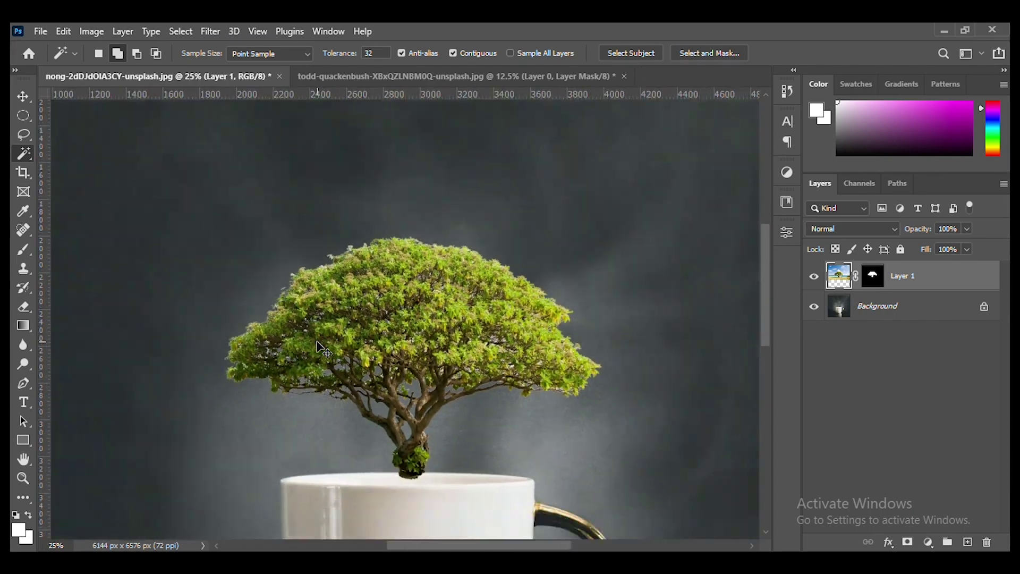
key("ctrl+minus")
left_click(24, 98)
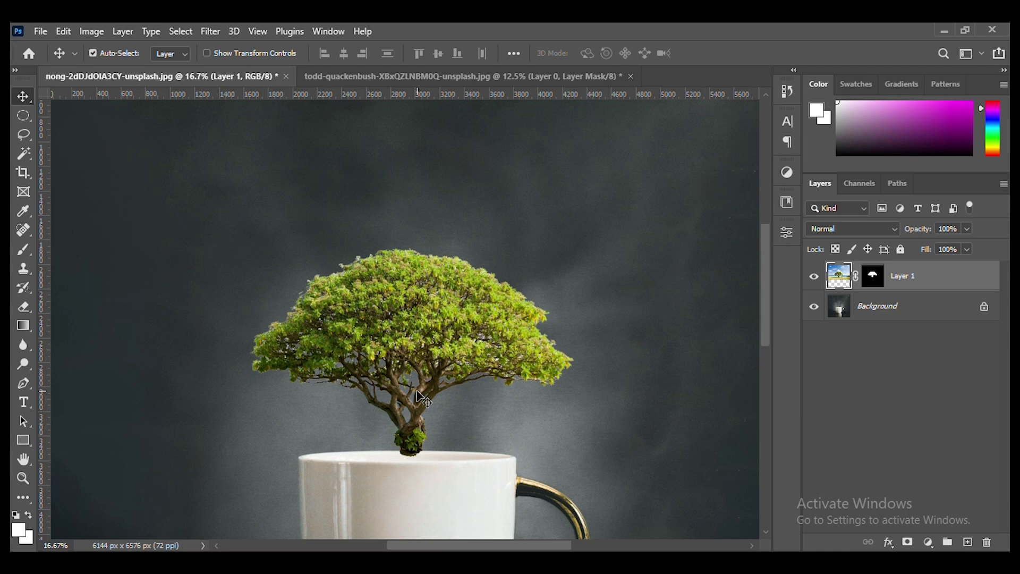
key("ctrl+plus")
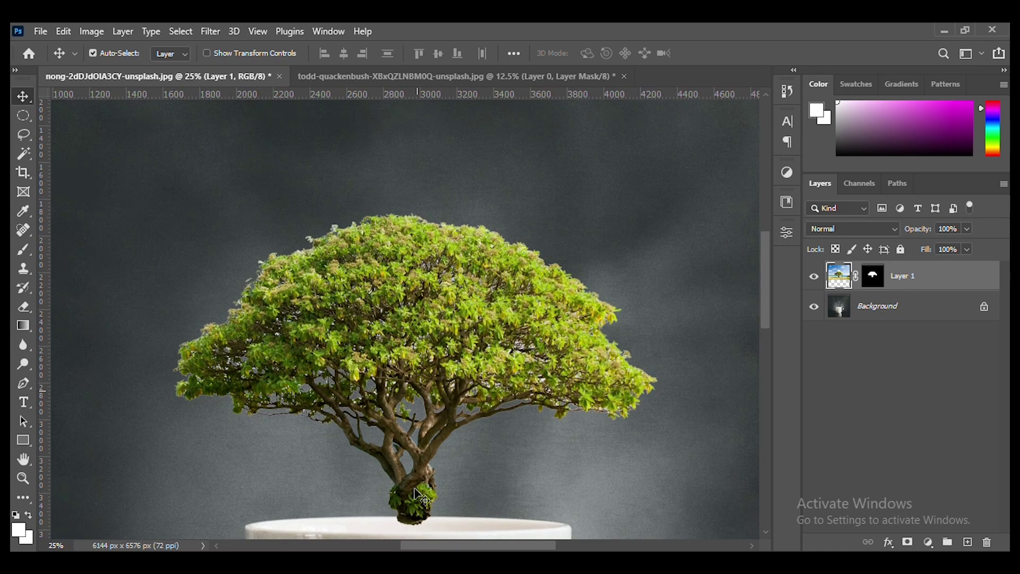
scroll(416, 495, "down", 3)
left_click_drag(416, 413, 416, 421)
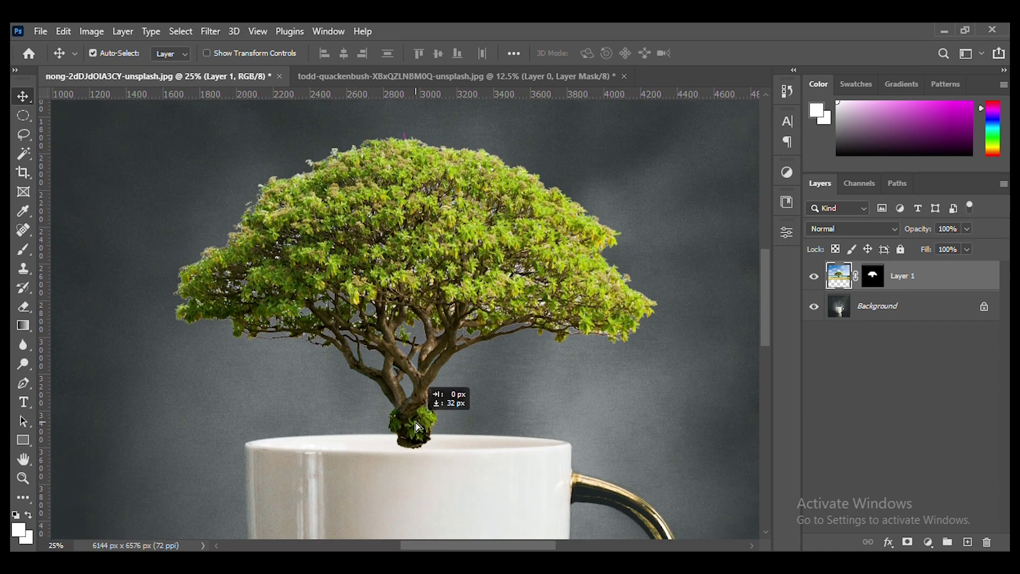
key("ctrl+minus")
key("ctrl+minus")
key("ctrl+minus")
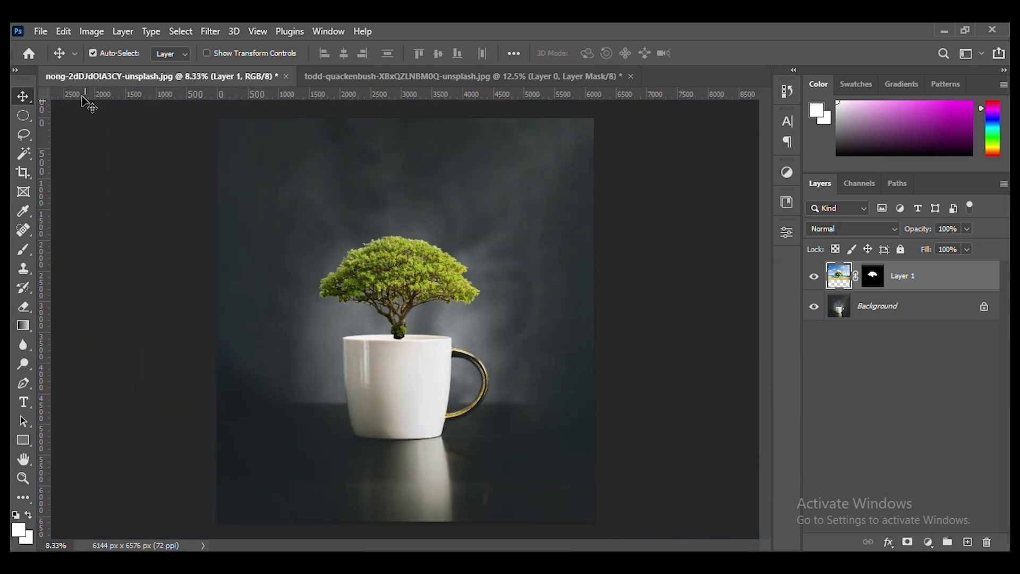
- Close the beach tree document without saving and open the photo of the tree in a green field
left_click(631, 76)
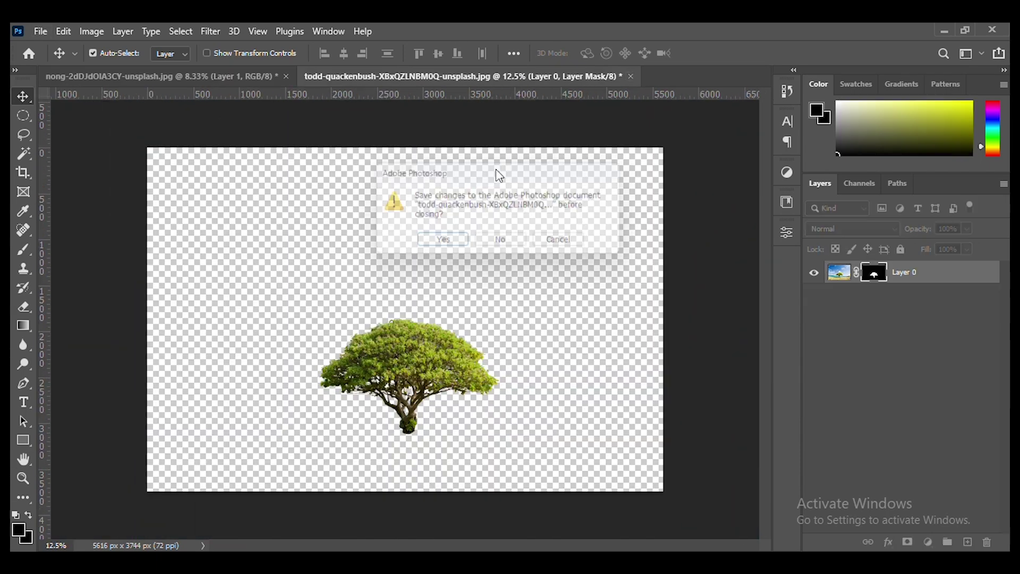
left_click(502, 242)
left_click(41, 31)
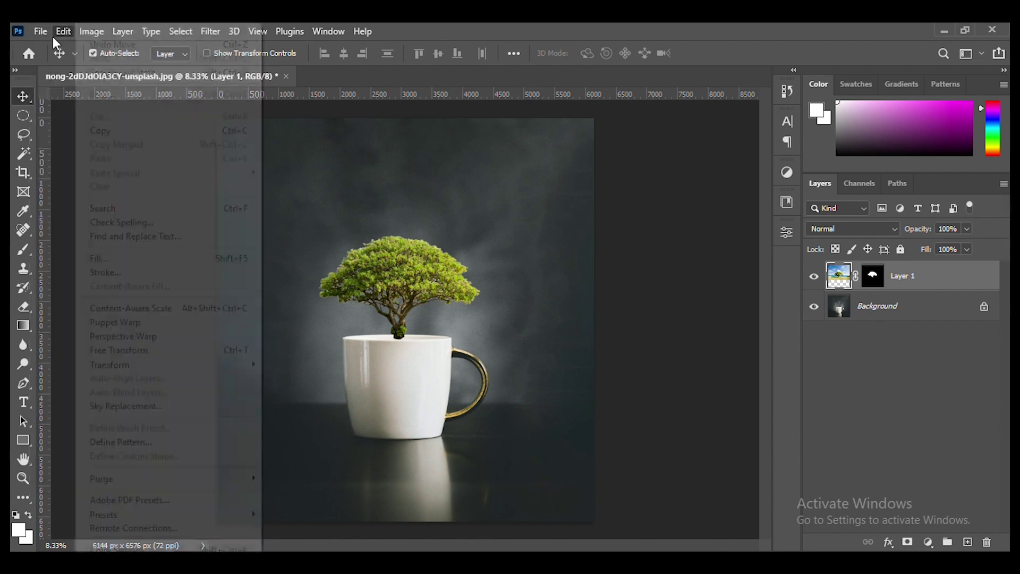
left_click(56, 61)
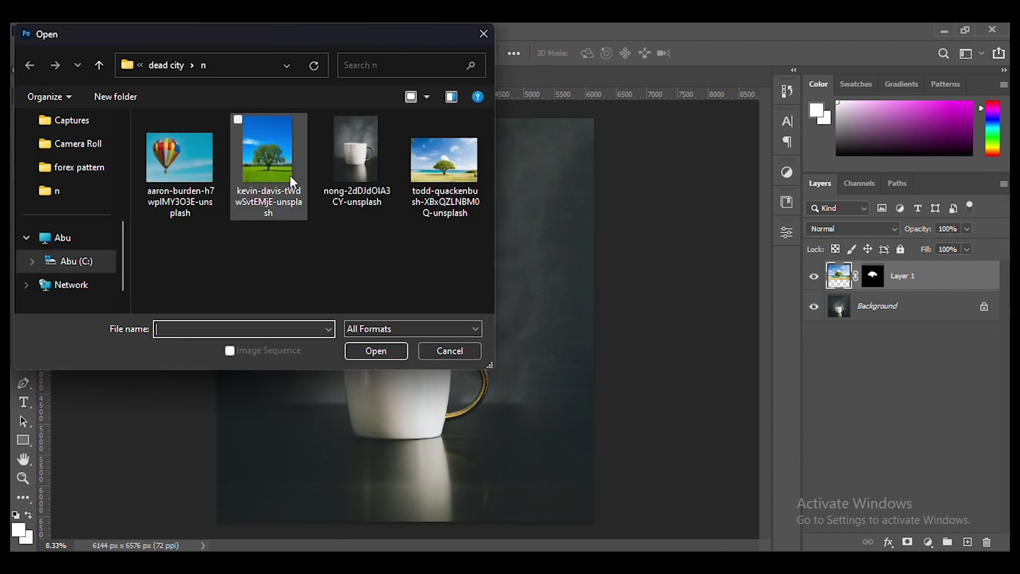
double_click(291, 176)
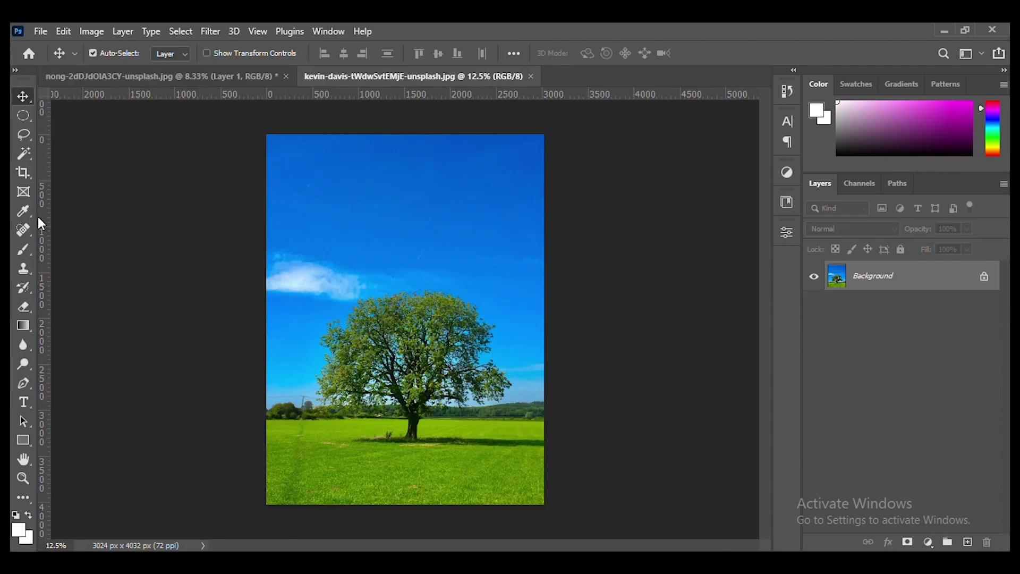
- Outline an oval patch of grass below the tree in the field photo with the Lasso tool
left_click(24, 171)
left_click(26, 136)
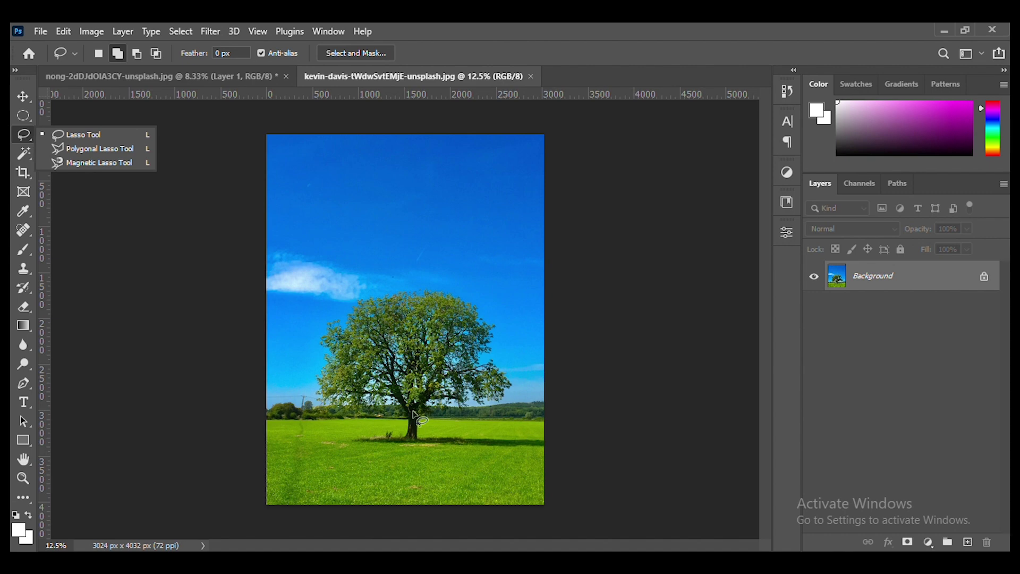
left_click(458, 440)
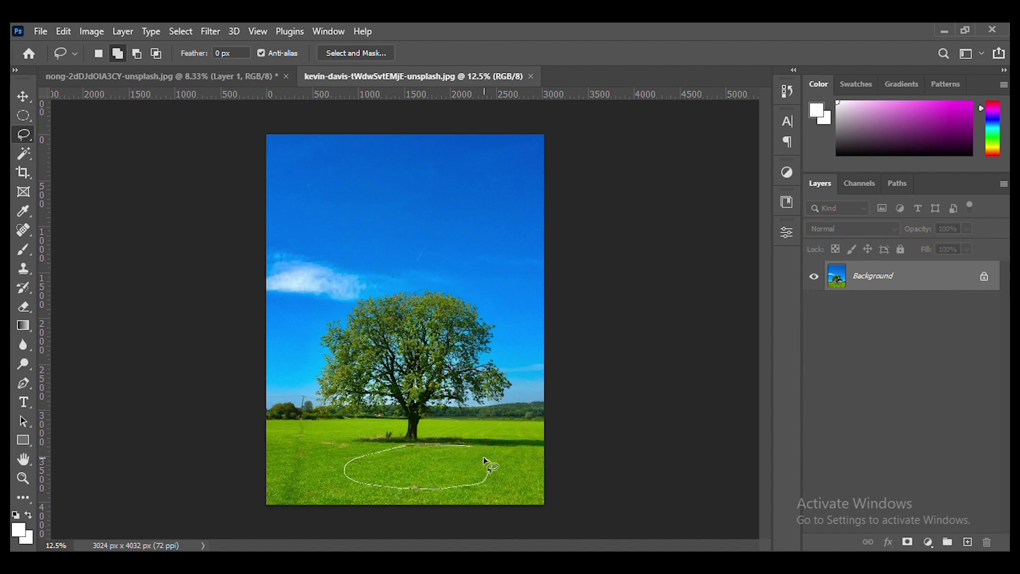
- Move the selected grass patch into the mug document, placing it over the mug below the tree's trunk
left_click(24, 96)
left_click_drag(403, 461, 382, 365)
key("ctrl+plus")
key("ctrl+plus")
key("ctrl+plus")
key("ctrl+plus")
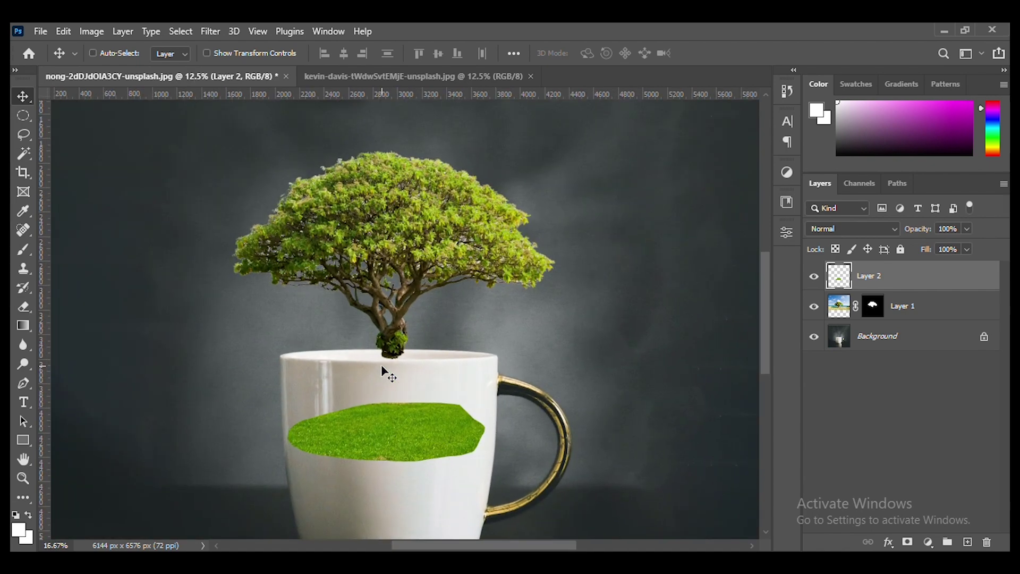
- Hide the tree layer and duplicate the Background layer
left_click(814, 307)
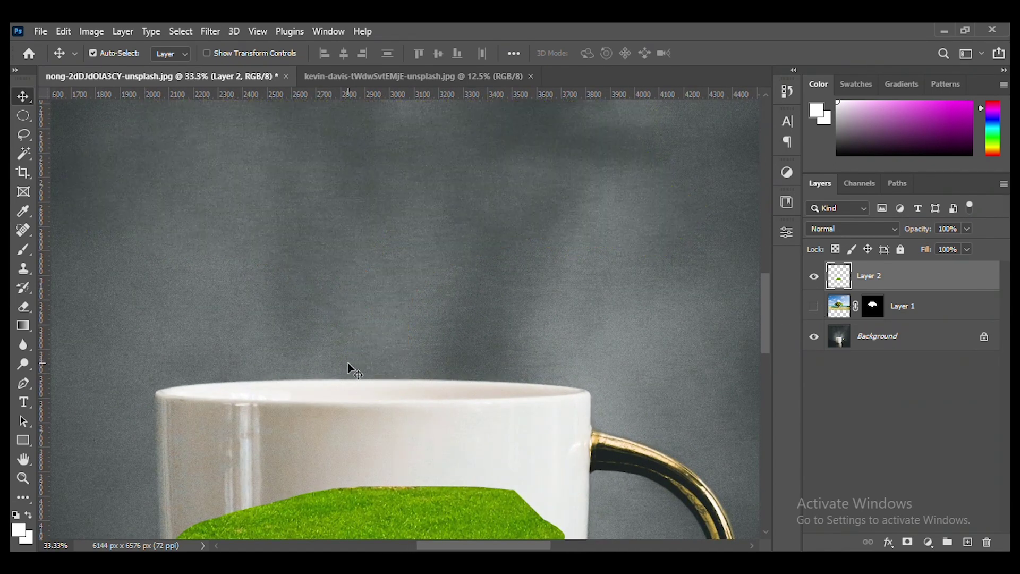
left_click(861, 346)
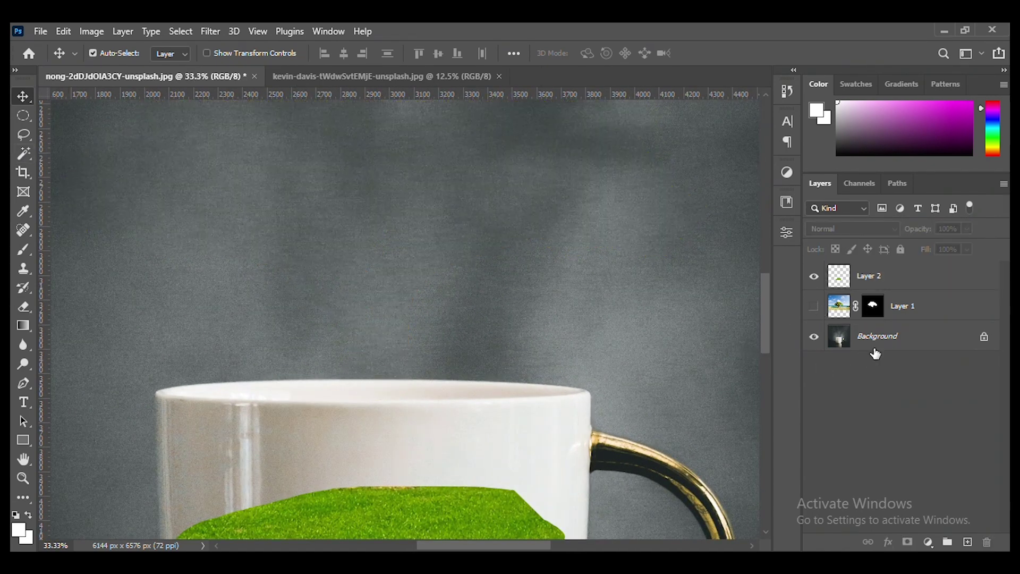
key("ctrl+j")
- Make an elliptical selection of the mug's opening, aligned to guides at the rim's upper and side edges, and remove the guides
left_click_drag(137, 100, 155, 379)
scroll(276, 381, "left", 1)
left_click_drag(45, 351, 228, 351)
left_click(27, 116)
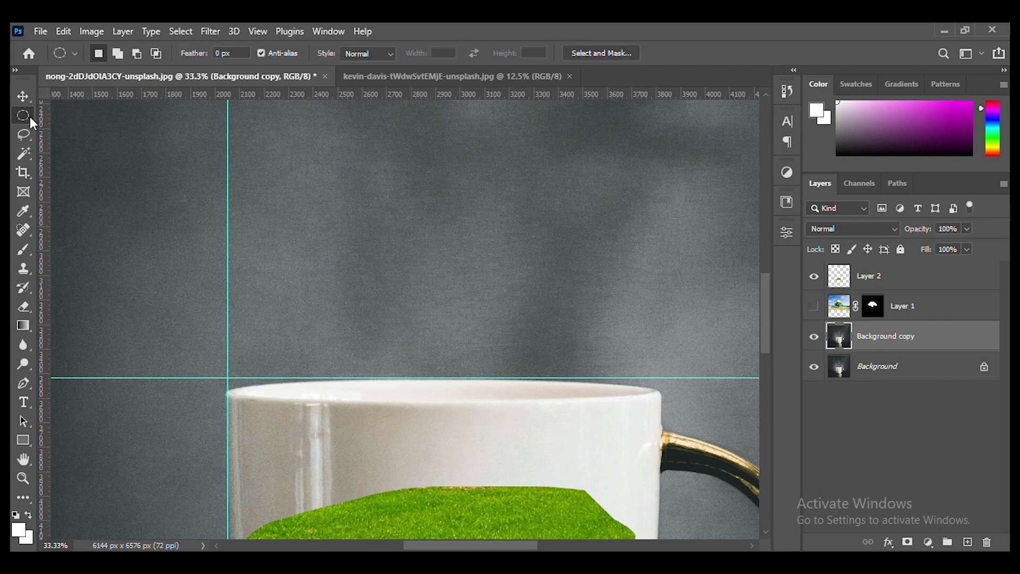
left_click_drag(227, 378, 658, 404)
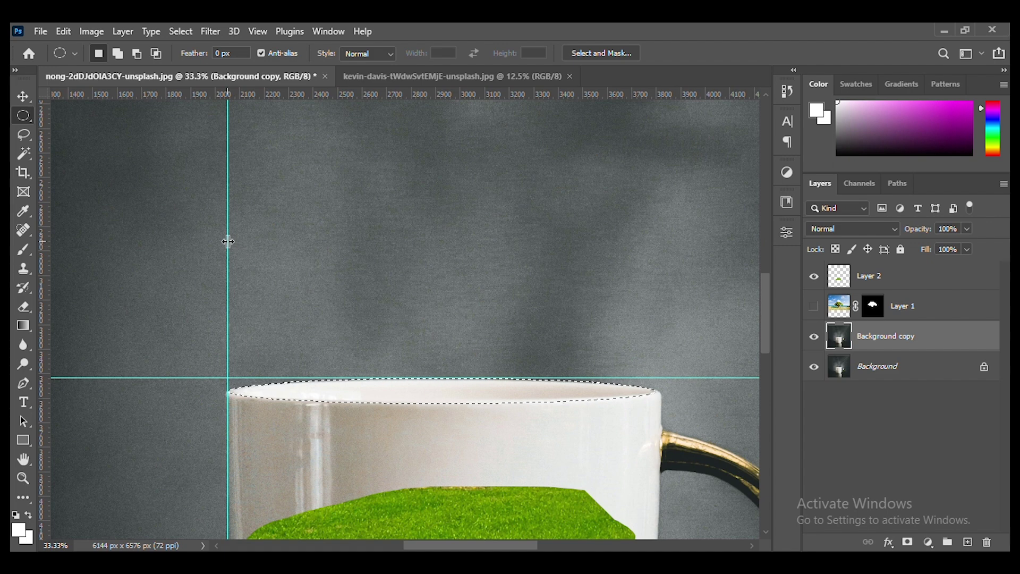
left_click_drag(228, 241, 41, 212)
left_click_drag(180, 378, 217, 37)
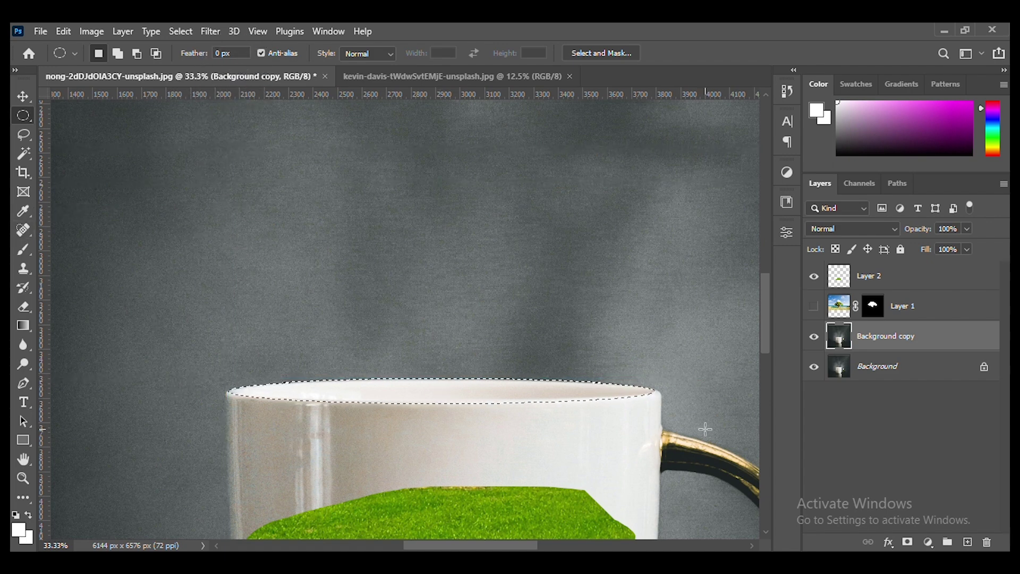
- Add a layer mask from the selection to Background copy and invert it to cut out the mug's opening
left_click(907, 542)
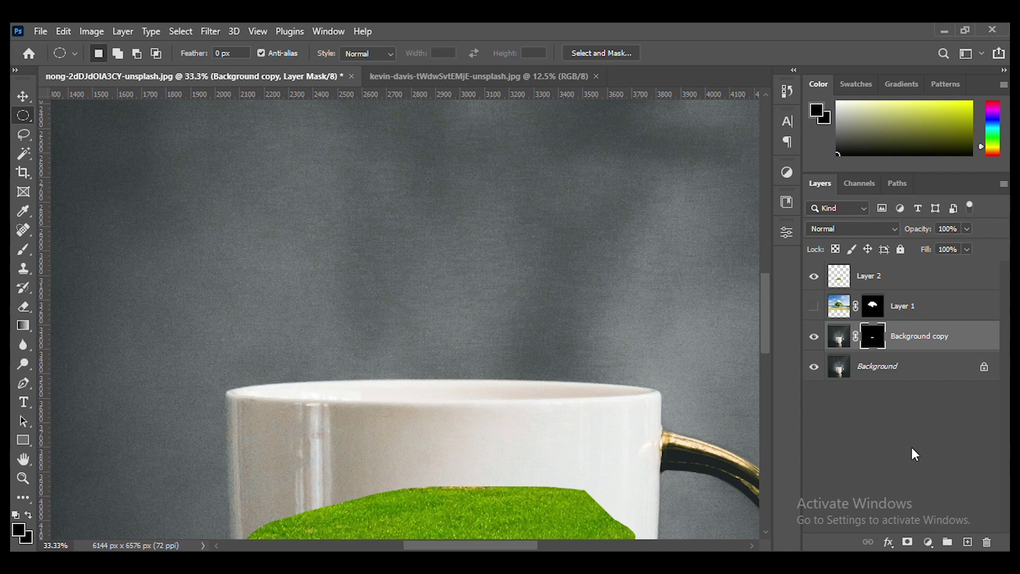
key("ctrl+i")
key("ctrl+minus")
- Move the grass patch up over the mug's rim and enlarge it to about 120% width and 114% height to cover the opening
key("v")
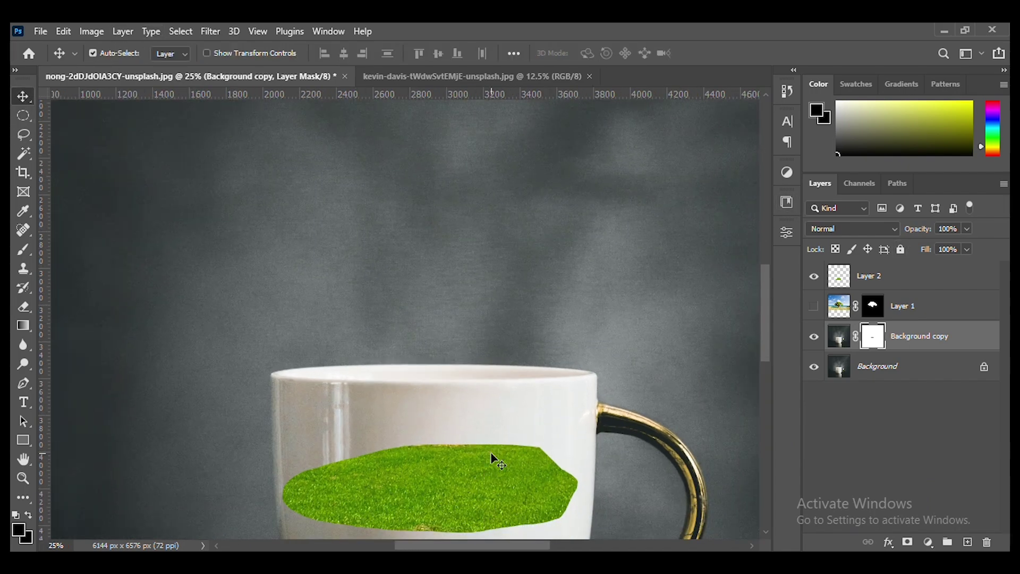
left_click_drag(492, 453, 500, 319)
key("ctrl+t")
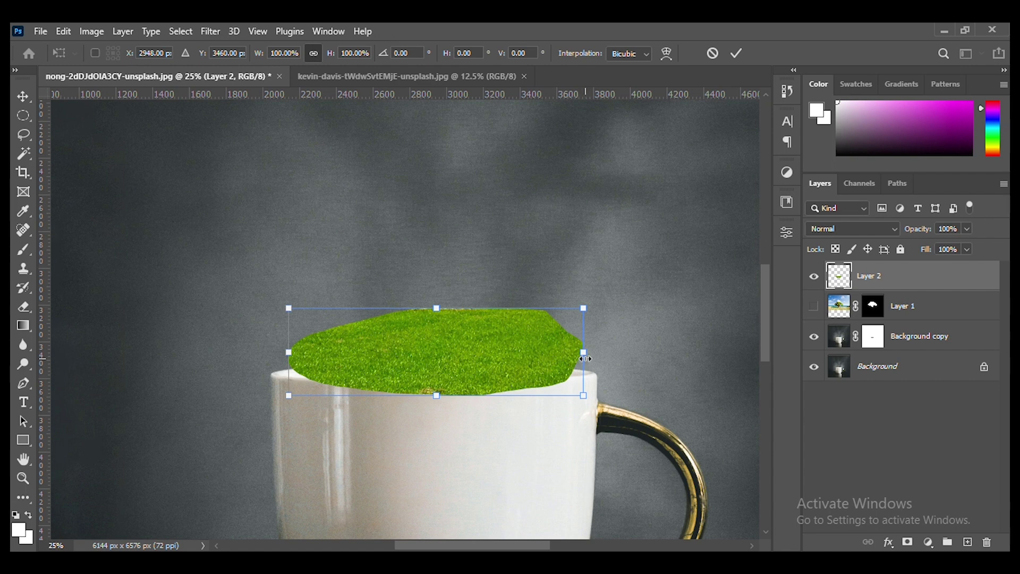
left_click_drag(585, 359, 624, 352)
left_click_drag(288, 352, 271, 353)
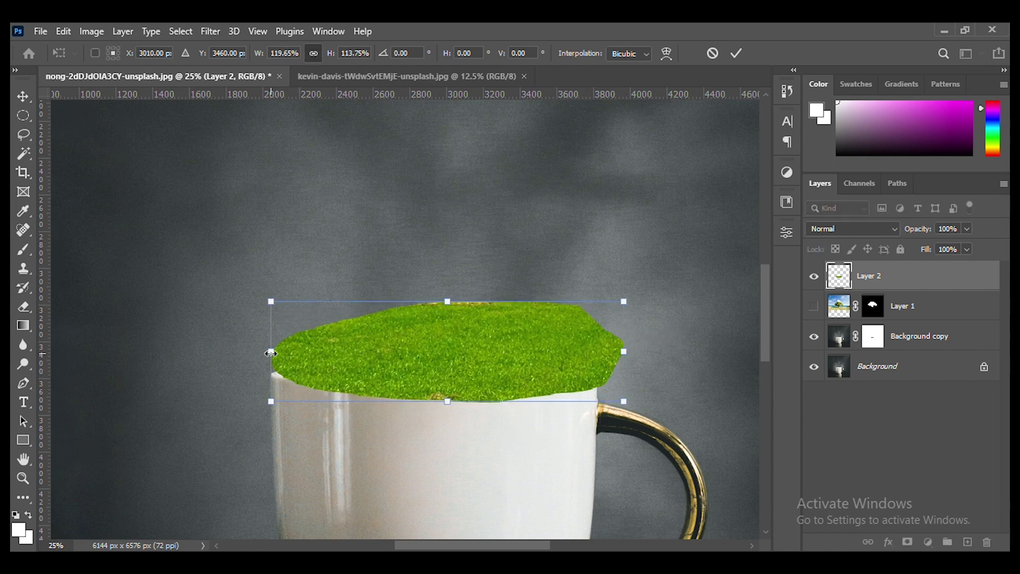
left_click_drag(425, 382, 413, 392)
key("Return")
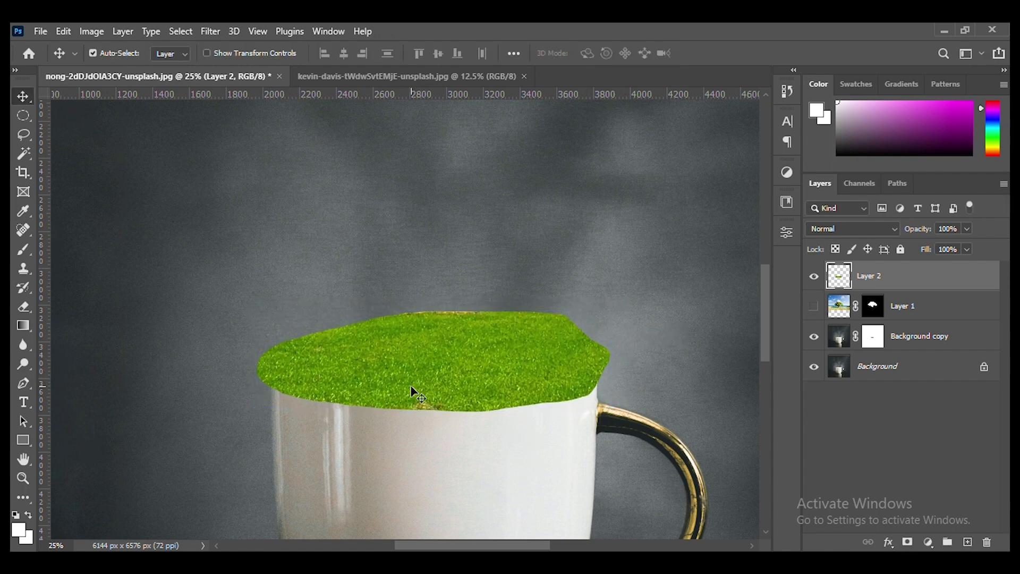
- Place the grass layer beneath the masked Background copy and show the tree layer again
left_click_drag(952, 279, 929, 352)
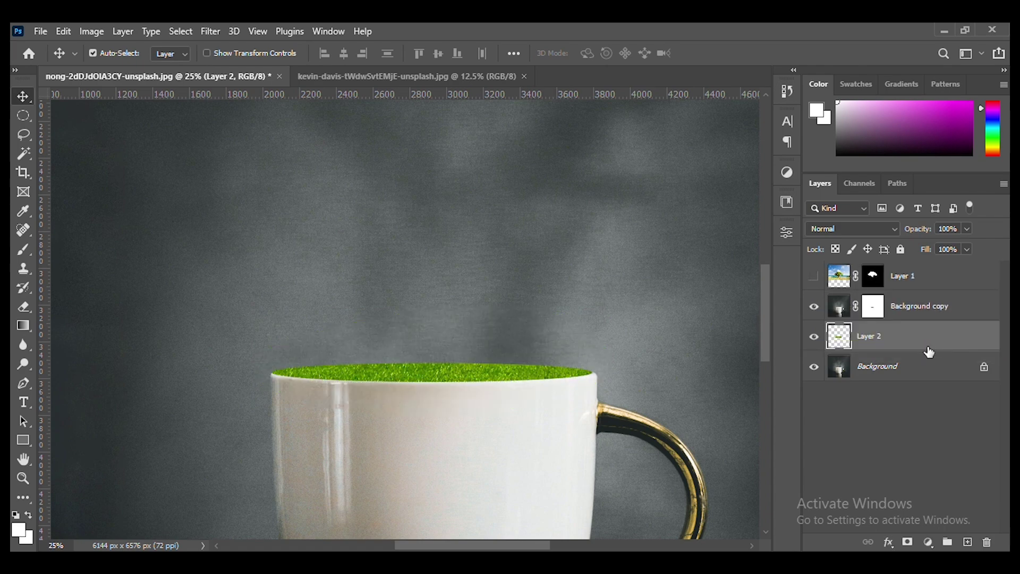
left_click(814, 276)
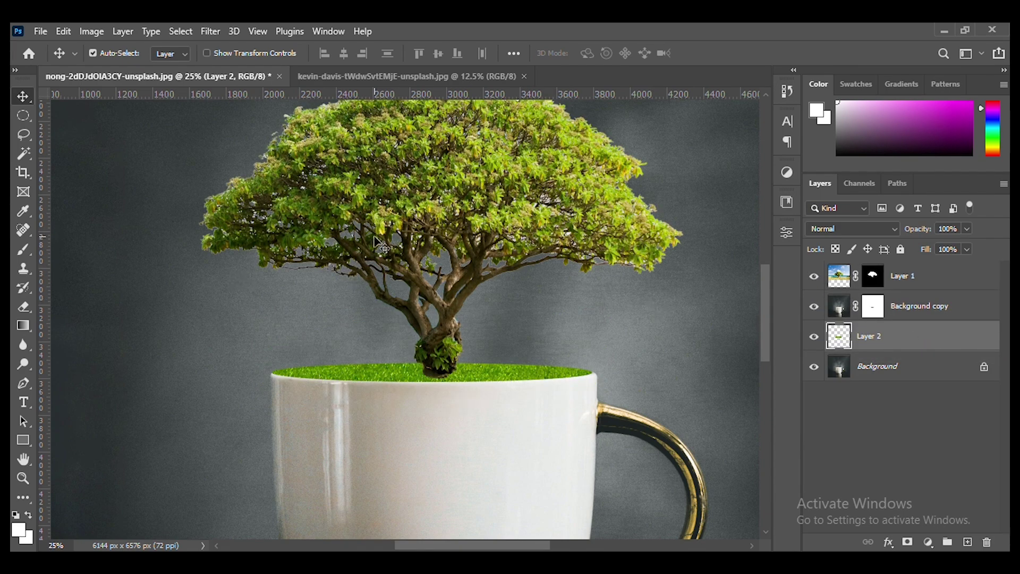
- Choose the Brush tool with the soft round 30 px tip for the tree layer's mask
left_click(23, 249)
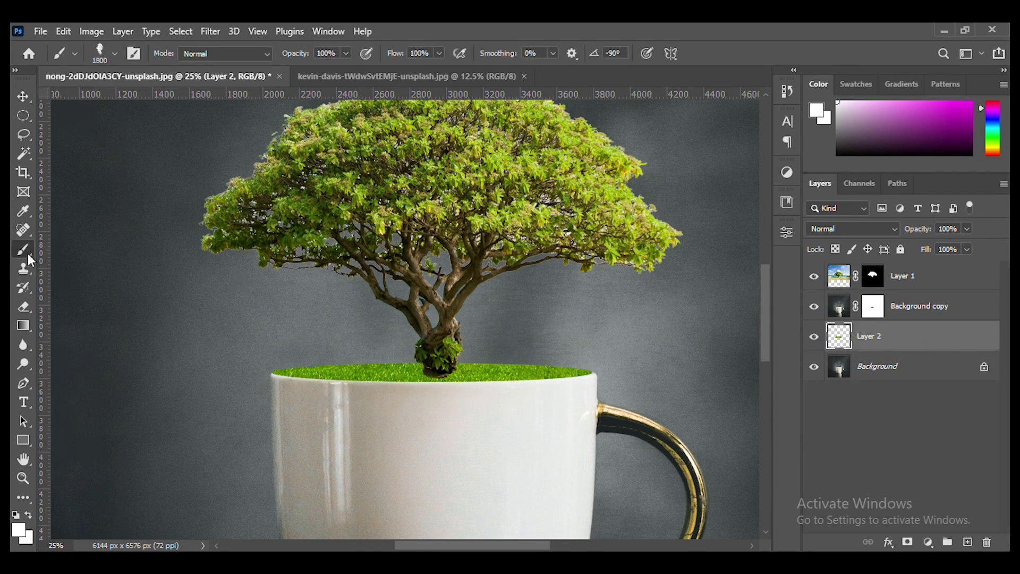
left_click(872, 275)
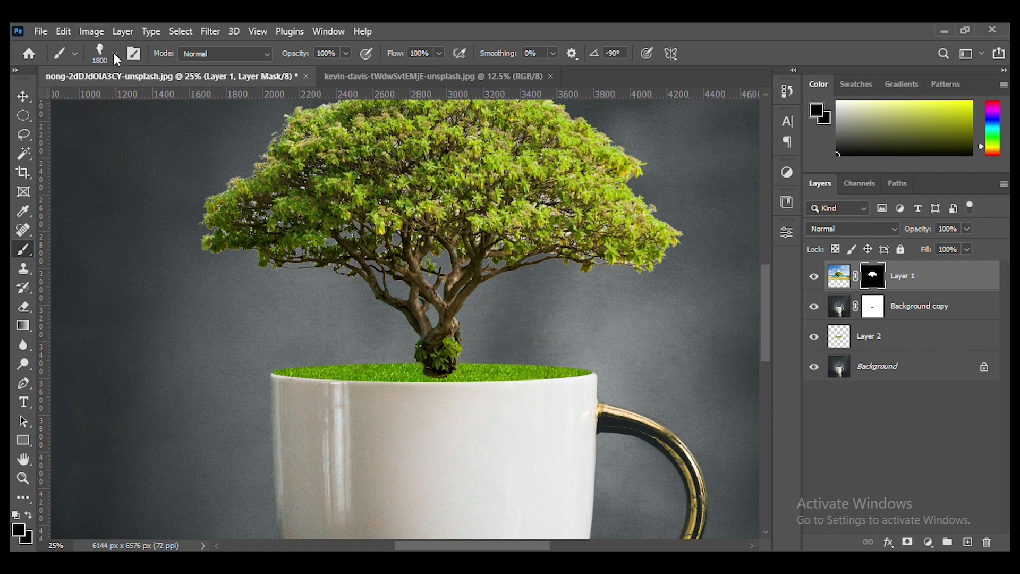
left_click(133, 54)
scroll(731, 187, "up", 5)
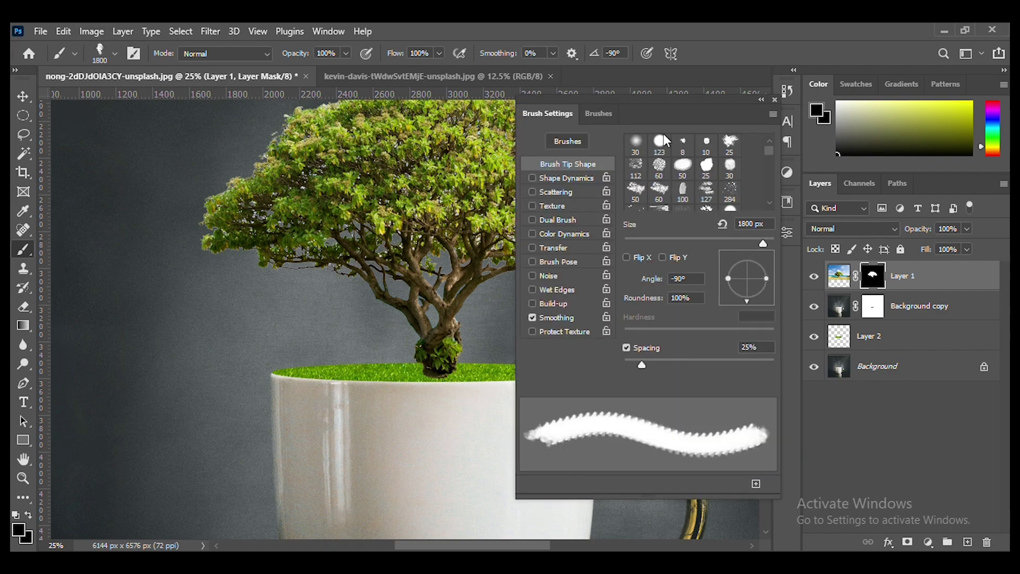
left_click(637, 144)
left_click(774, 100)
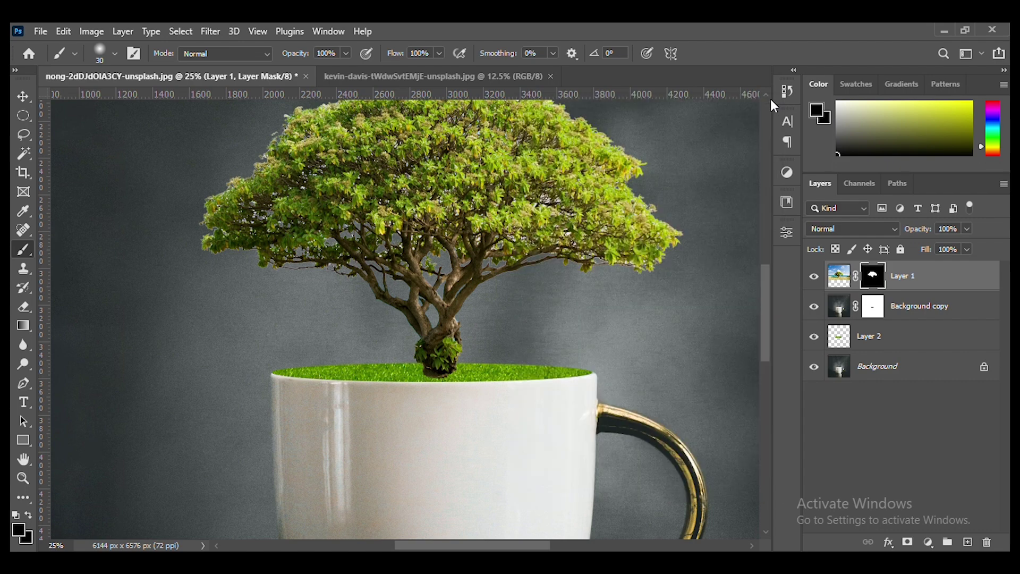
- Enlarge the brush to 100 px for working on the mask around the trunk's base
key("bracketright")
key("bracketright")
key("bracketright")
key("bracketright")
key("bracketright")
key("bracketright")
key("bracketright")
key("bracketright")
key("bracketright")
key("bracketright")
key("bracketright")
key("bracketright")
key("bracketright")
key("bracketright")
key("bracketright")
scroll(440, 389, "up", 2)
mouse_move(440, 389)
left_mouse_down()
mouse_move(252, 431)
mouse_move(363, 366)
mouse_move(334, 350)
left_mouse_up()
key("bracketleft")
key("bracketleft")
key("bracketleft")
key("bracketleft")
key("bracketleft")
key("bracketleft")
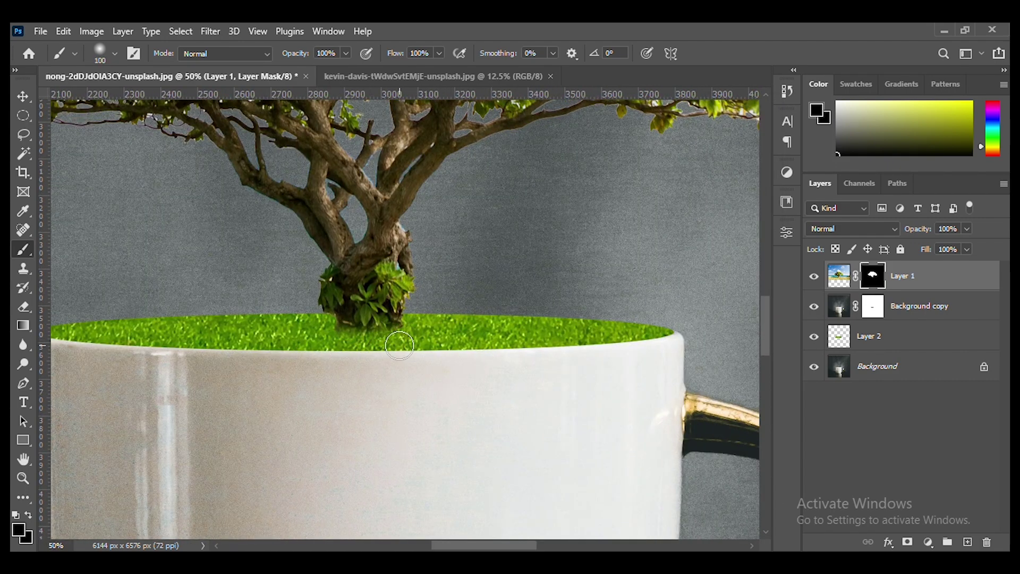
- Paint white on the tree's mask around the trunk base with a 125 px brush to blend it into the grass
key("x")
mouse_move(437, 328)
left_mouse_down()
mouse_move(329, 349)
mouse_move(348, 332)
mouse_move(411, 330)
left_mouse_up()
key("ctrl+z")
key("bracketright")
key("bracketright")
key("bracketright")
mouse_move(346, 341)
left_mouse_down()
mouse_move(388, 336)
mouse_move(281, 328)
mouse_move(393, 390)
mouse_move(456, 338)
mouse_move(440, 369)
mouse_move(378, 349)
mouse_move(345, 371)
left_mouse_up()
left_click(281, 326)
left_click(456, 338)
key("e")
key("ctrl+z")
left_click(839, 276)
key("ctrl+minus")
key("ctrl+minus")
key("ctrl+minus")
key("ctrl+minus")
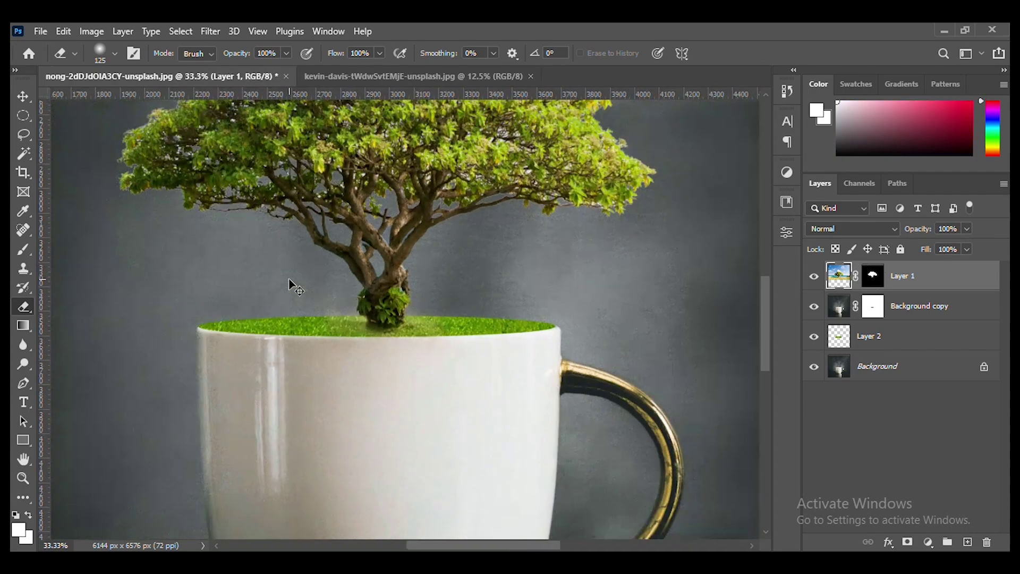
key("ctrl+minus")
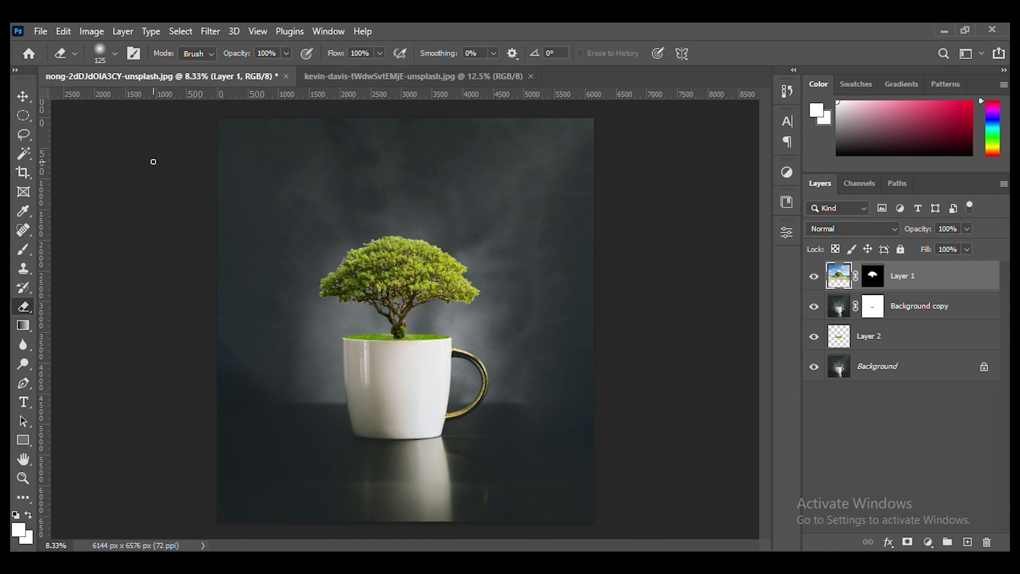
- Close the green field photo and open the hot-air balloon photo
left_click(530, 76)
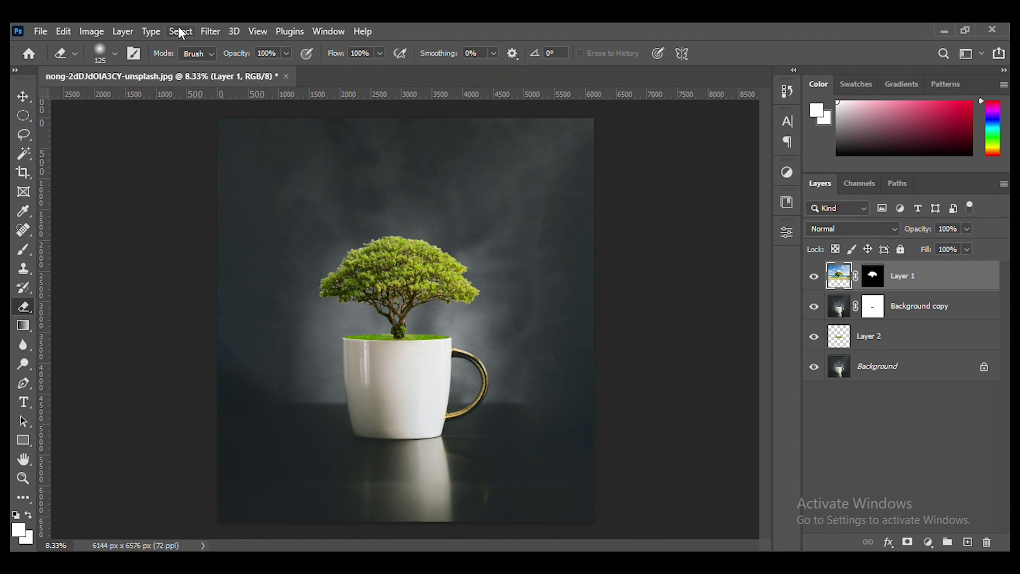
left_click(41, 30)
left_click(53, 59)
double_click(185, 170)
- Select the hot-air balloon's envelope with the Quick Selection tool
right_click(25, 158)
left_click(69, 167)
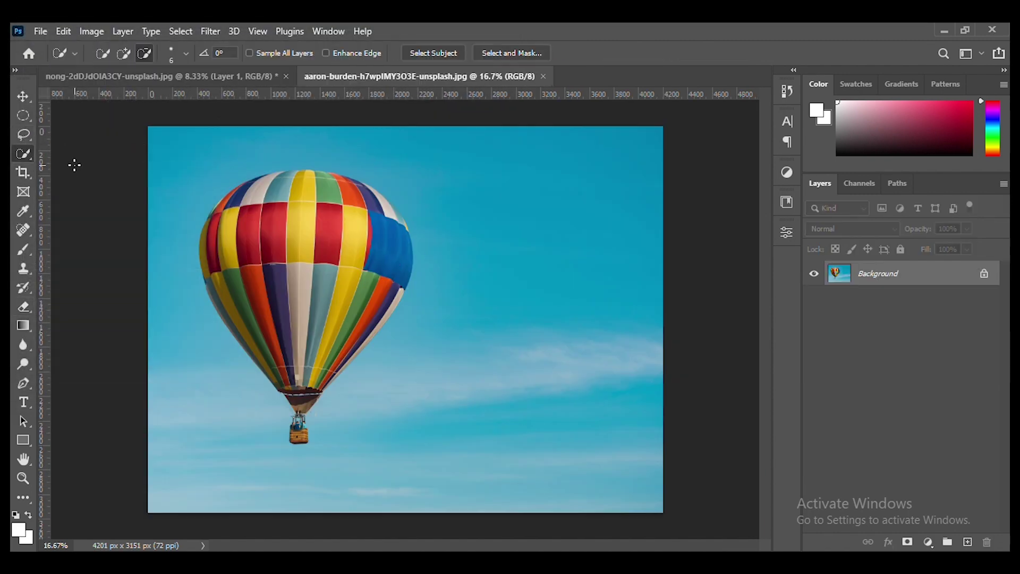
left_click_drag(278, 220, 295, 368)
key("ctrl+plus")
key("ctrl+plus")
key("ctrl+plus")
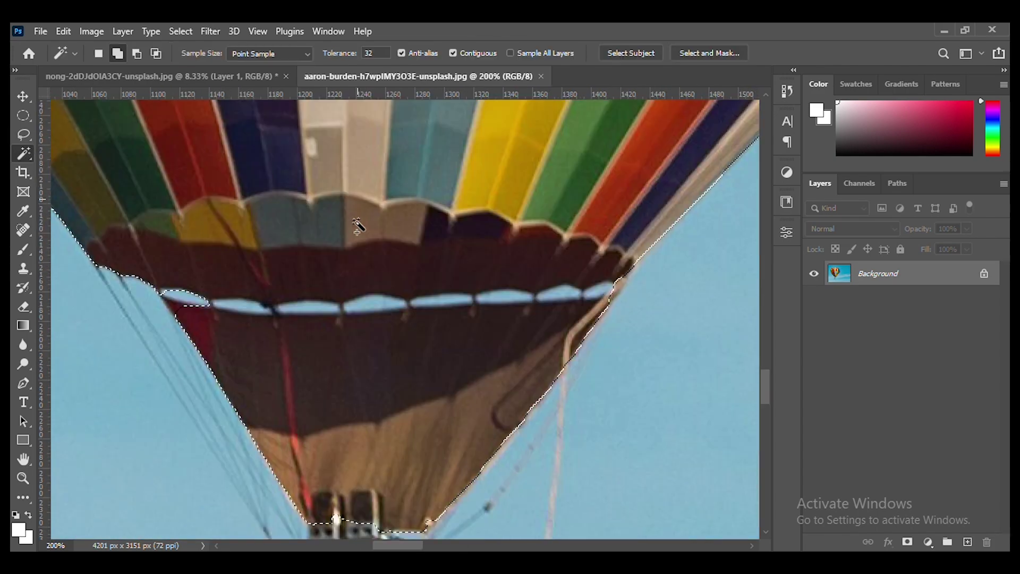
- Subtract the sky gaps beneath the balloon's scalloped edge from the selection with the Magic Wand
scroll(353, 227, "down", 1)
right_click(24, 154)
left_click(90, 181)
left_click(242, 283, "alt")
left_click(309, 283, "alt")
left_click(597, 269, "alt")
- Add the basket and its passengers to the selection with the Quick Selection tool
scroll(340, 298, "down", 6)
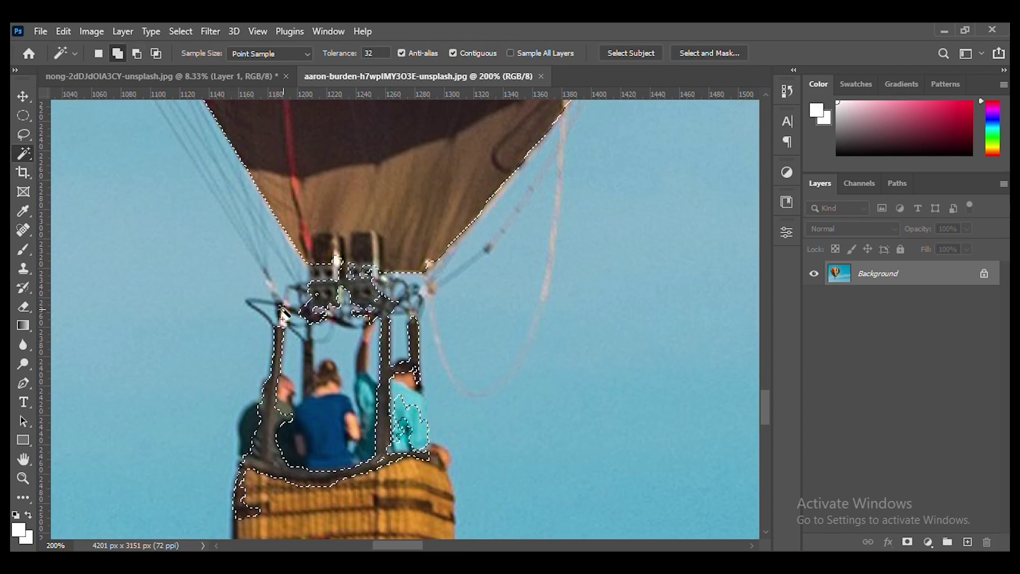
scroll(282, 314, "down", 3)
right_click(23, 155)
left_click(69, 166)
left_click_drag(409, 452, 329, 329)
- Refine the selection around the basket, its uprights and the burner frame with the Magic Wand
right_click(24, 154)
left_click(91, 181)
left_click(442, 349)
left_click(408, 264)
left_click(368, 225)
left_click(415, 200)
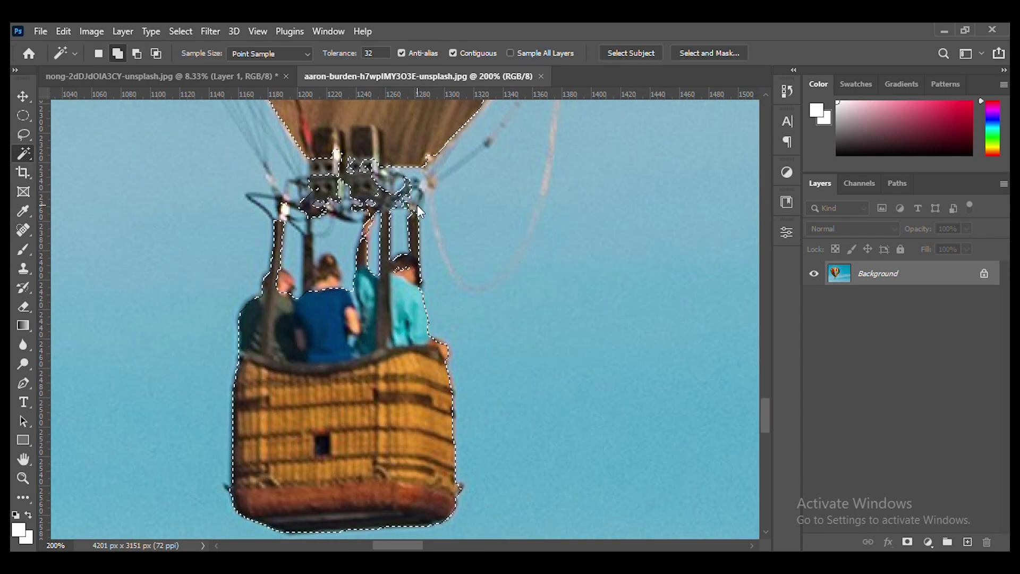
left_click(389, 178)
- Add the burner and frame above the passengers to the selection with the Quick Selection tool
right_click(24, 154)
left_click(64, 169)
left_click_drag(340, 186, 307, 233)
- Clean up the selection around the passengers and between the basket's uprights with the Magic Wand
right_click(23, 154)
left_click(90, 181)
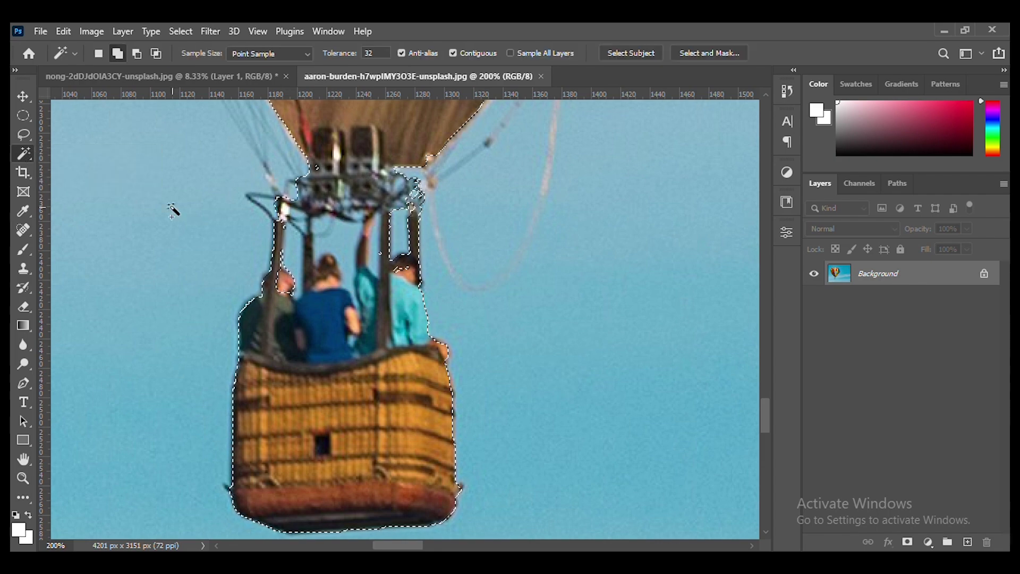
left_click(285, 277)
scroll(399, 274, "down", 4)
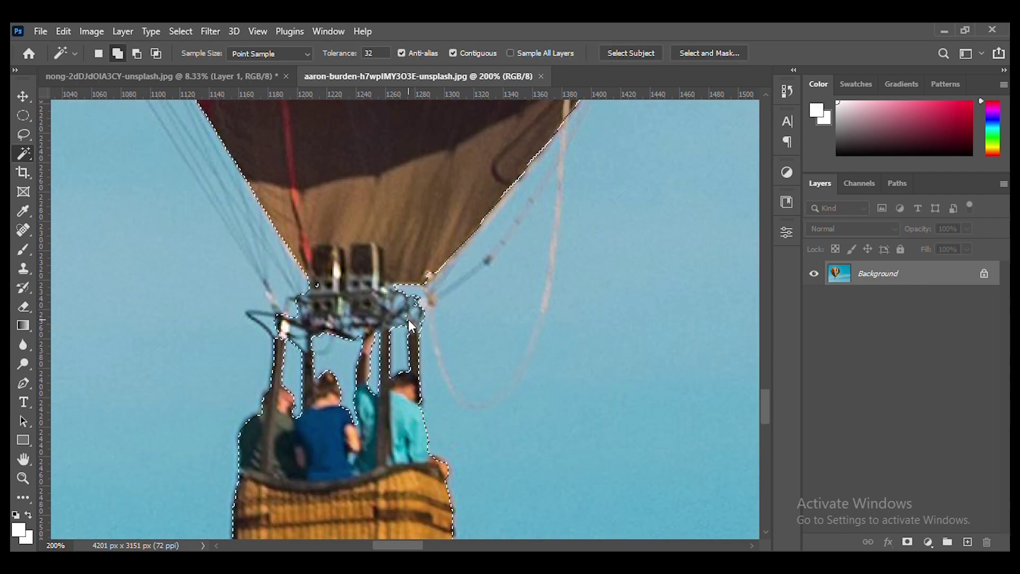
scroll(410, 323, "down", 2)
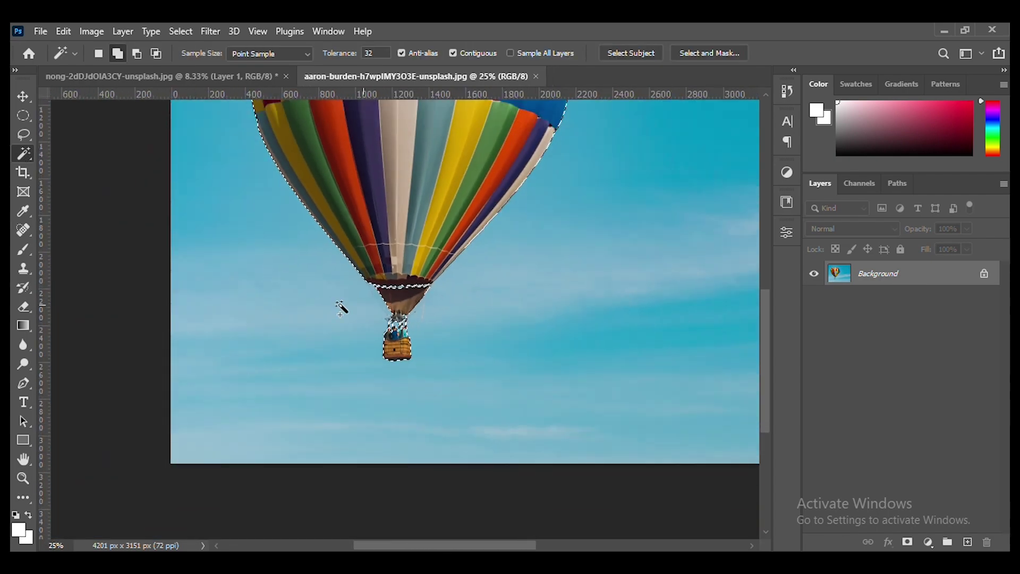
- Move the selected balloon into the mug document, placing it near the tree's crown
left_click(24, 97)
scroll(285, 214, "down", 1)
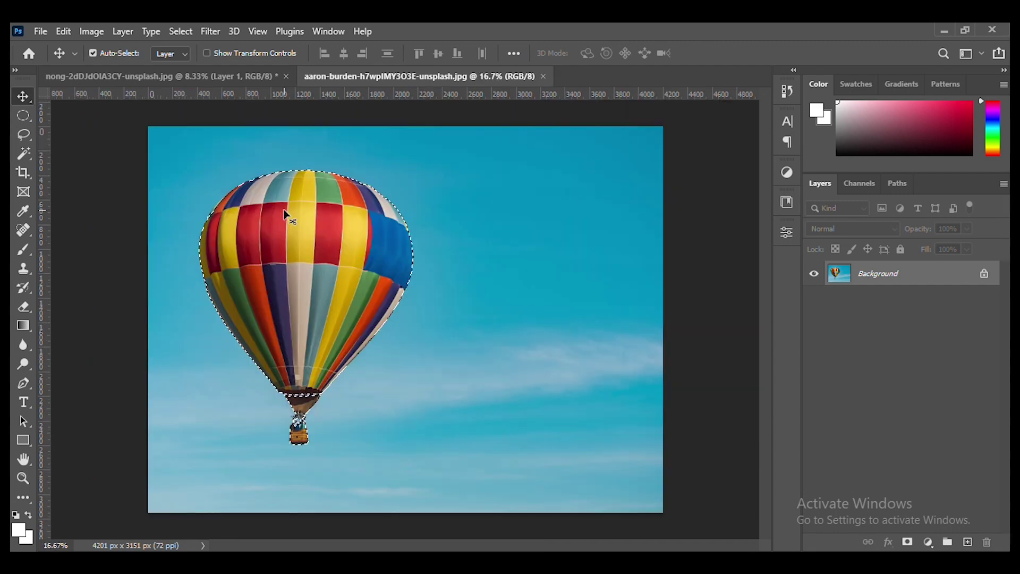
left_click_drag(367, 336, 243, 99)
left_click_drag(227, 79, 460, 221)
- Scale the balloon to 59.86% and position it above the right side of the tree's crown
key("ctrl+t")
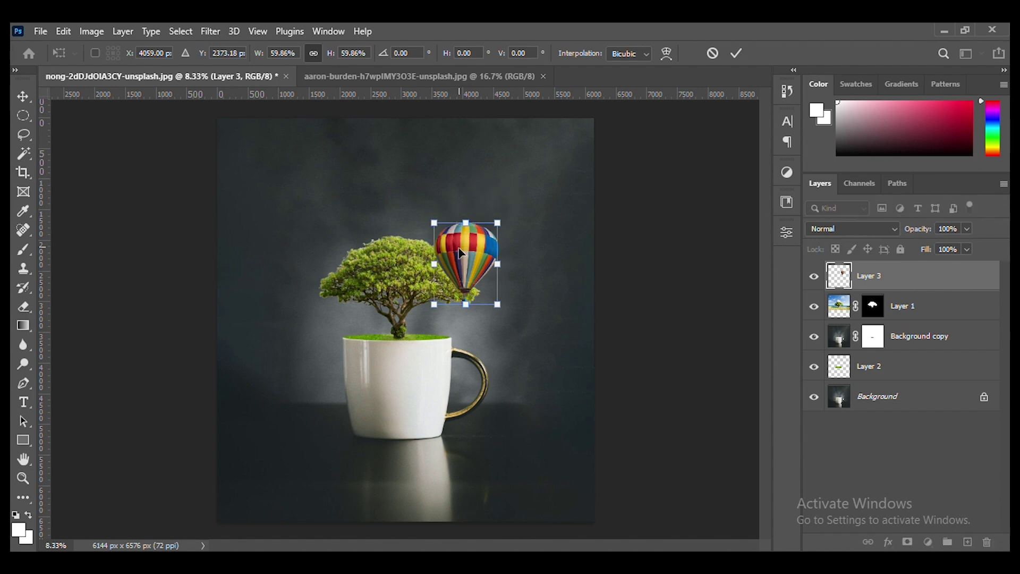
left_click_drag(458, 258, 448, 237)
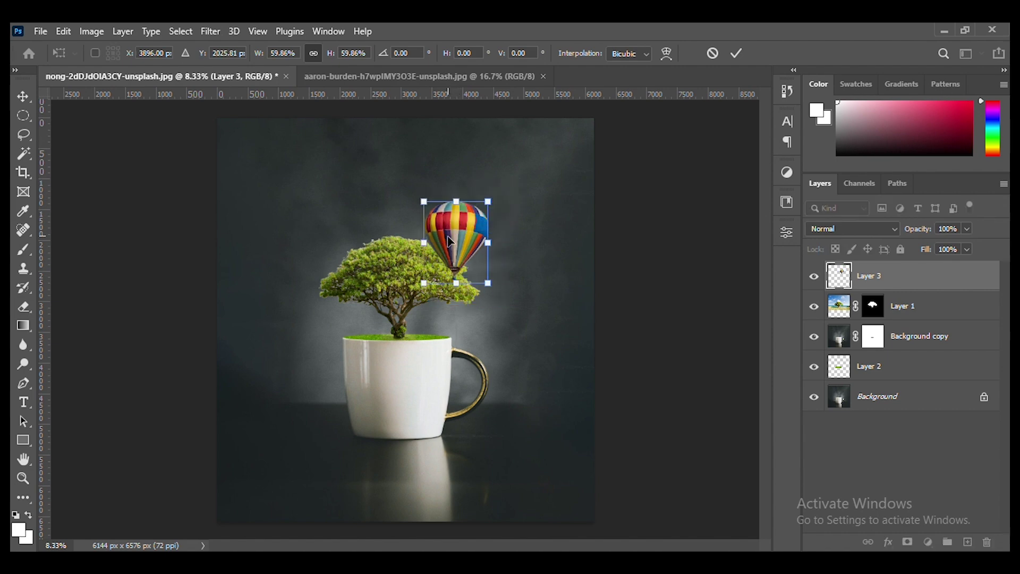
key("Return")
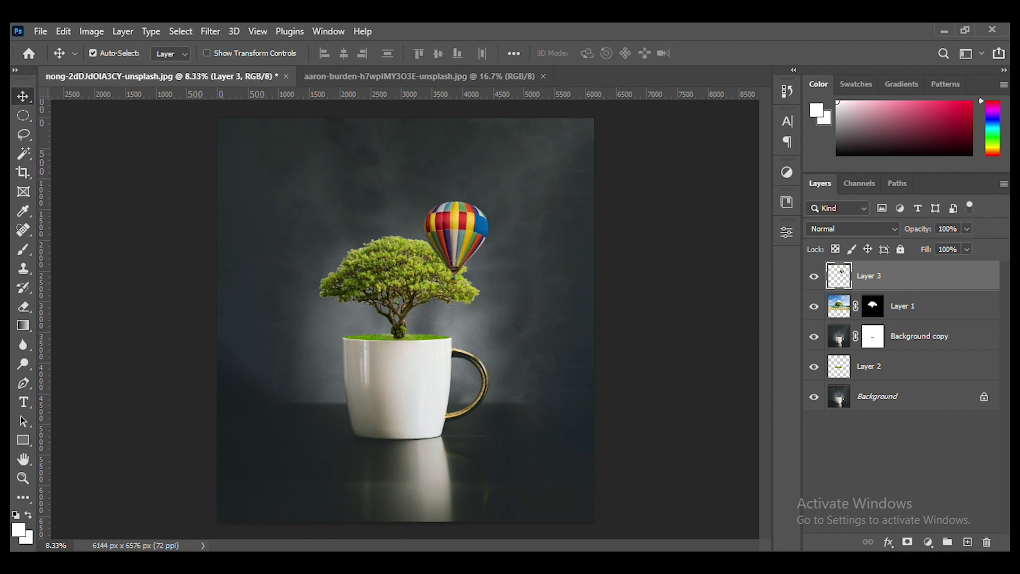
- Add a Brightness/Contrast adjustment clipped to the balloon layer, with Brightness -29 and Contrast 34
left_click(928, 542)
left_click(977, 333)
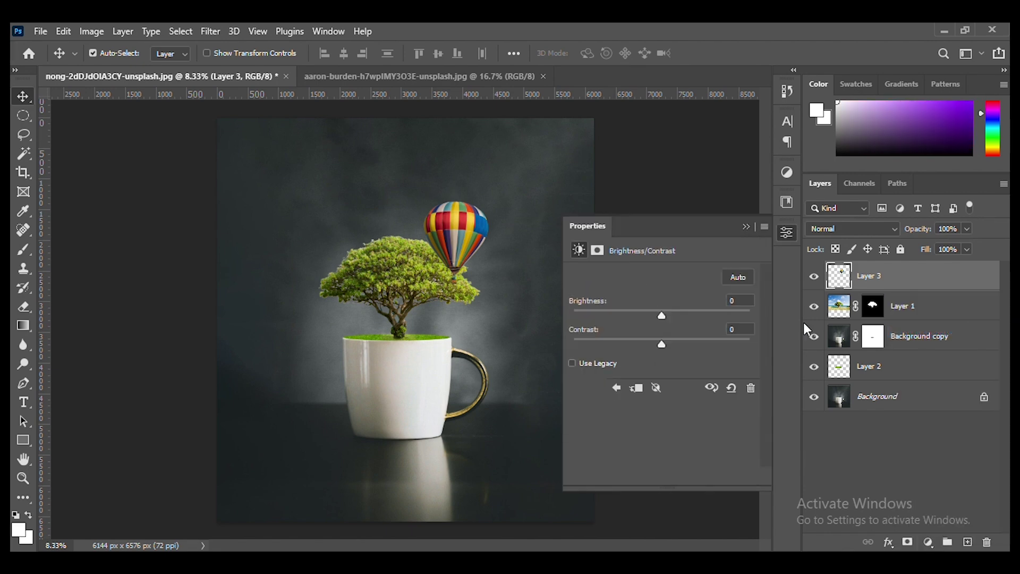
left_click_drag(661, 315, 633, 315)
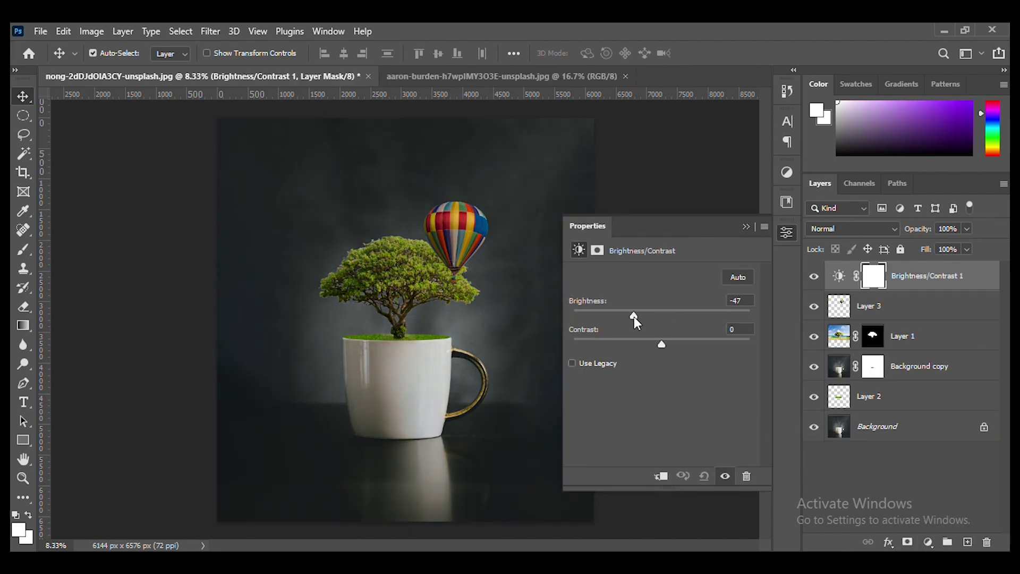
left_click(662, 477)
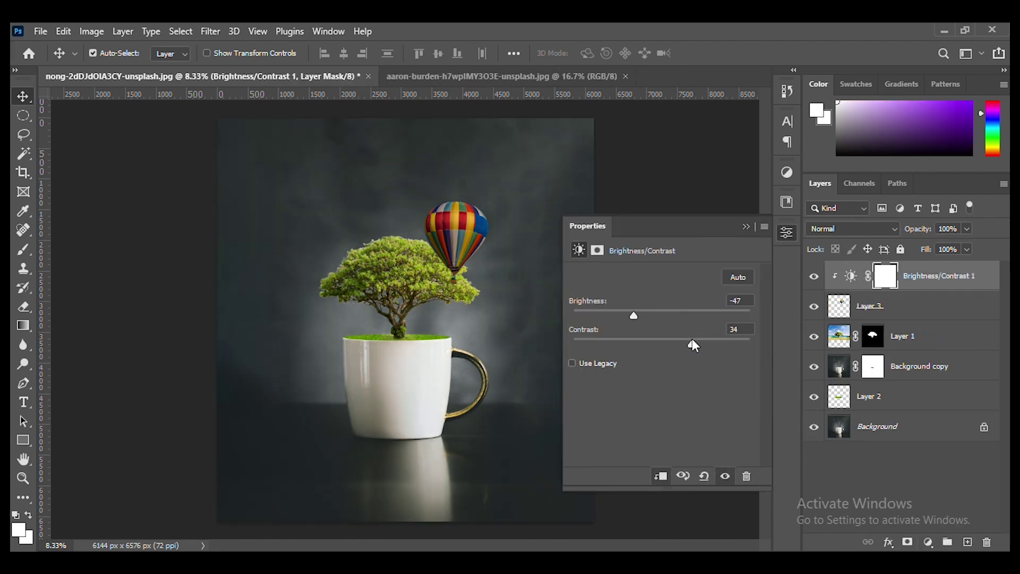
left_click_drag(634, 316, 647, 316)
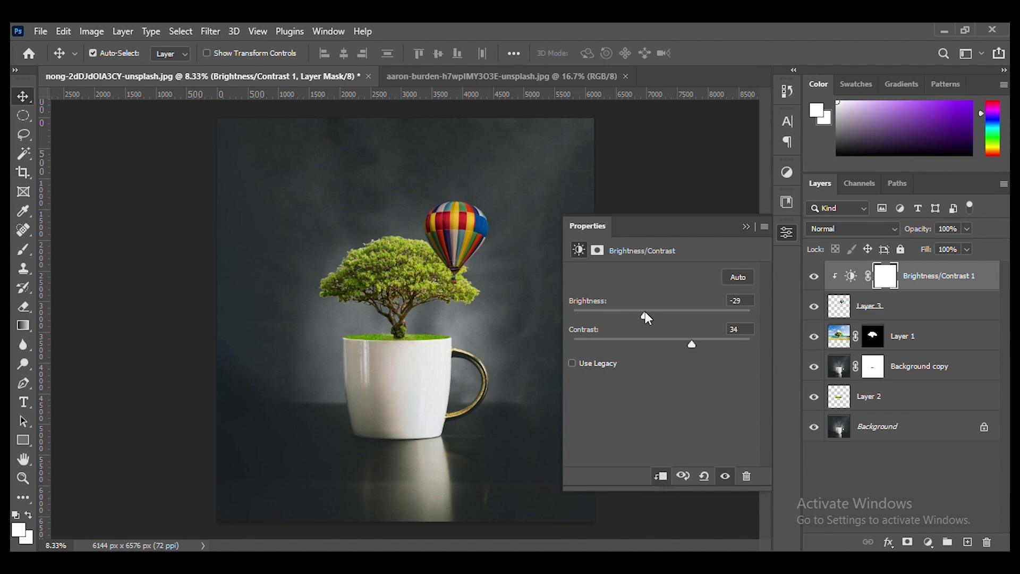
- Add a Color Balance adjustment clipped to the tree layer, with midtones Cyan-Red -16, Magenta-Green -14 and Yellow-Blue +9
left_click(746, 227)
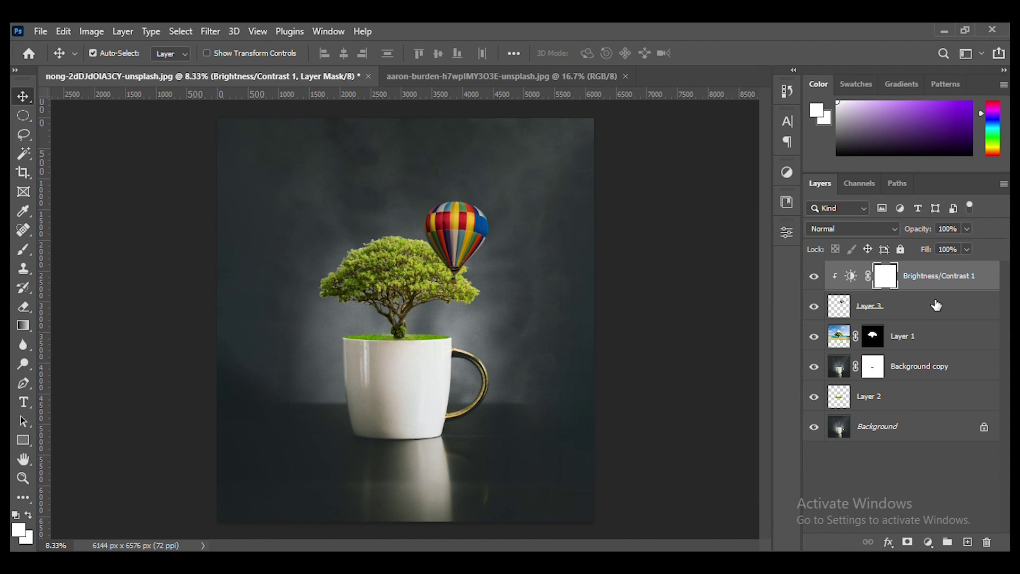
left_click(954, 341)
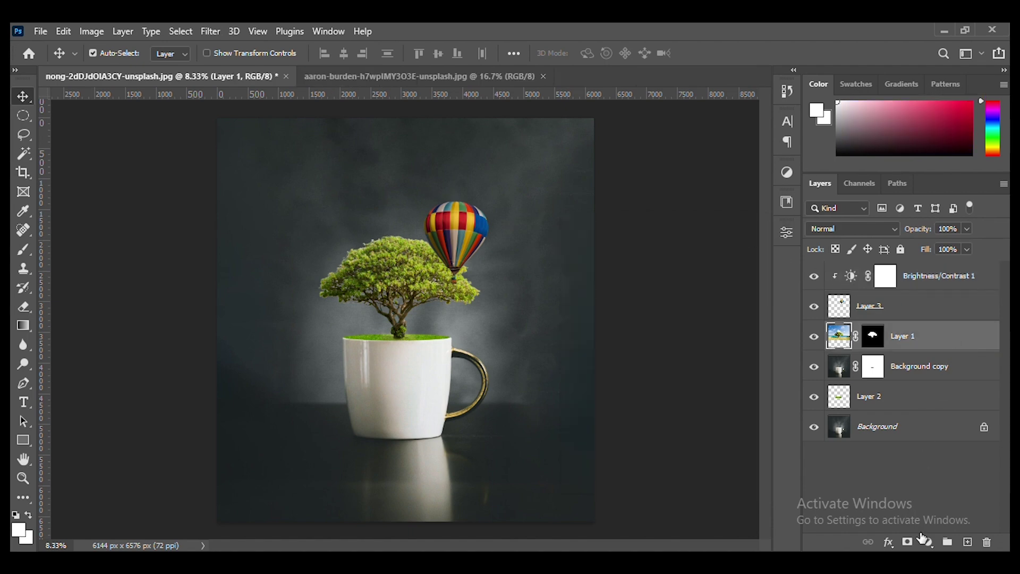
left_click(926, 541)
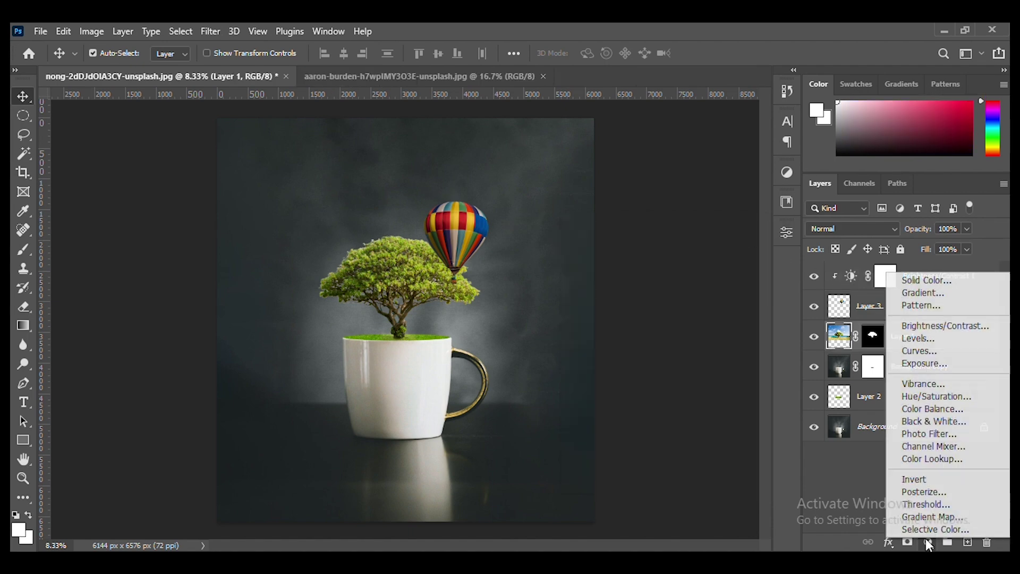
left_click(948, 409)
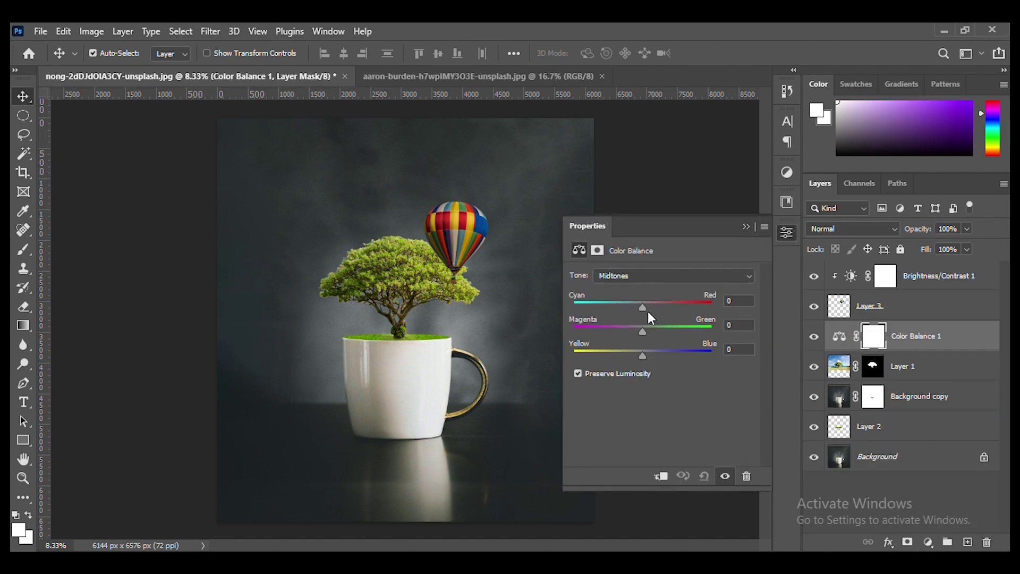
left_click_drag(639, 307, 643, 306)
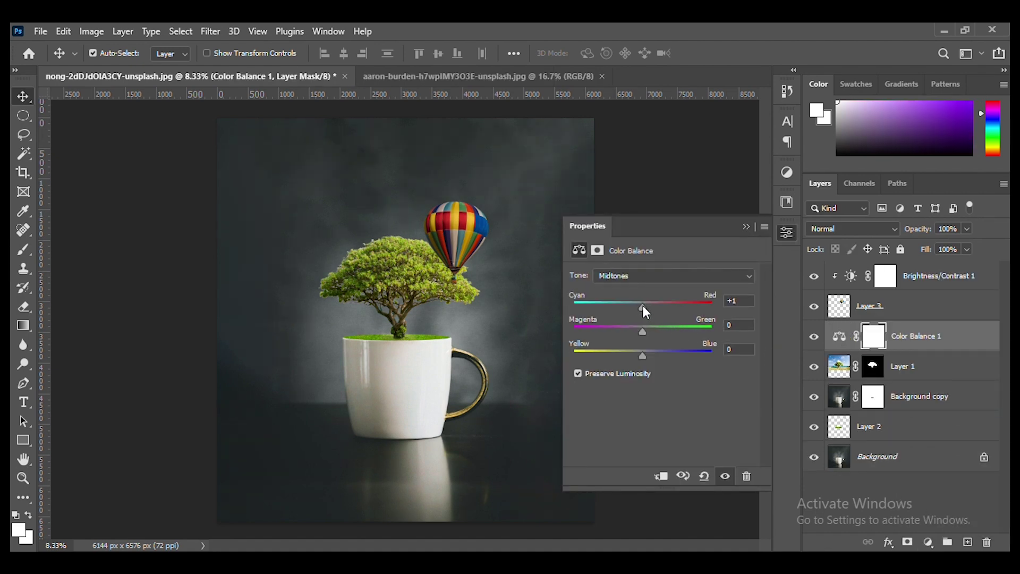
left_click(661, 476)
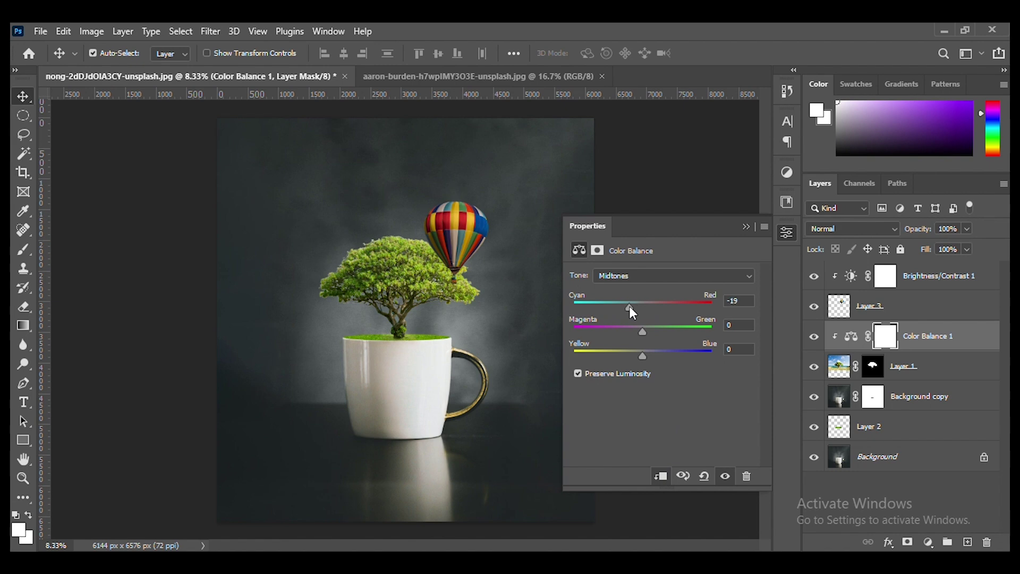
left_click_drag(630, 307, 648, 359)
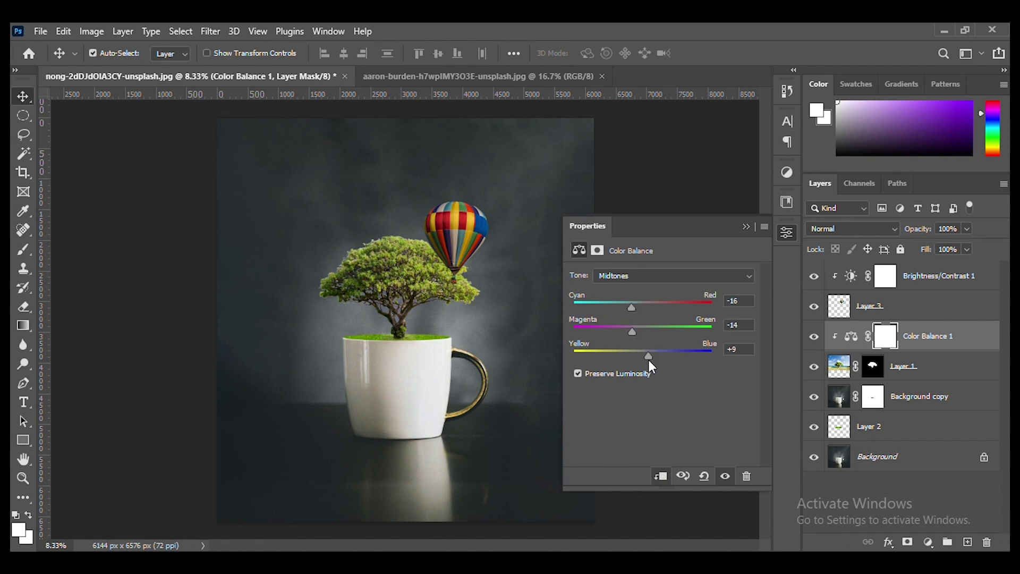
left_click(745, 228)
- Add a Levels adjustment clipped to the tree layer, lowering the white output level to 241 and slightly raising the black input level
left_click(902, 375)
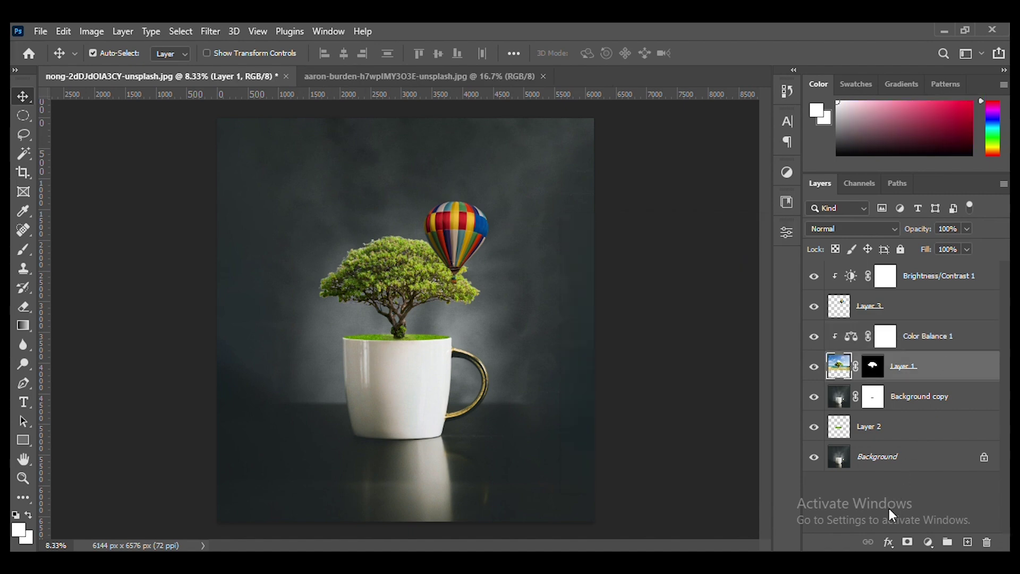
left_click(929, 541)
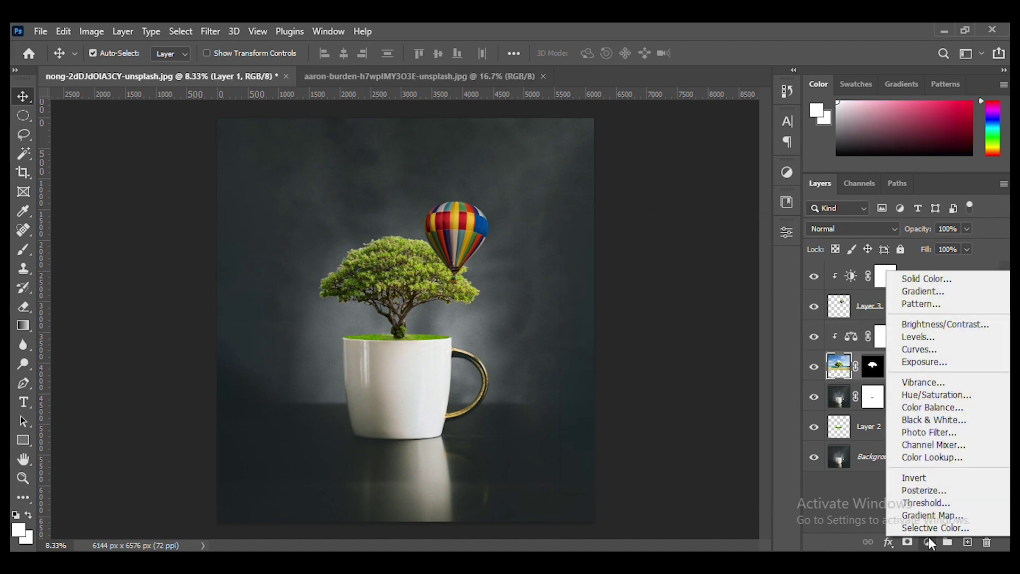
left_click(944, 338)
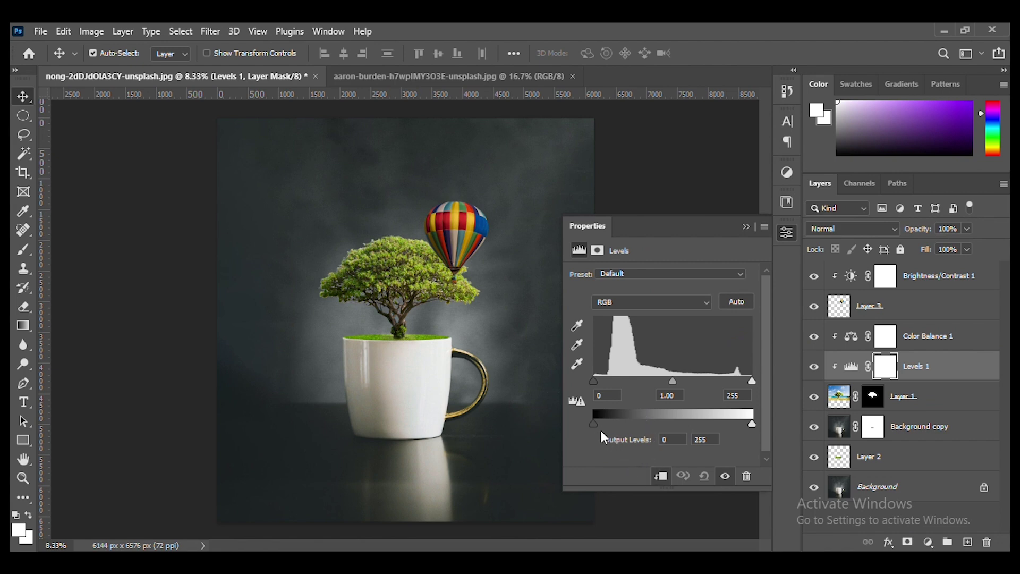
left_click_drag(654, 426, 594, 433)
mouse_move(751, 426)
left_mouse_down()
mouse_move(736, 425)
mouse_move(744, 425)
left_mouse_up()
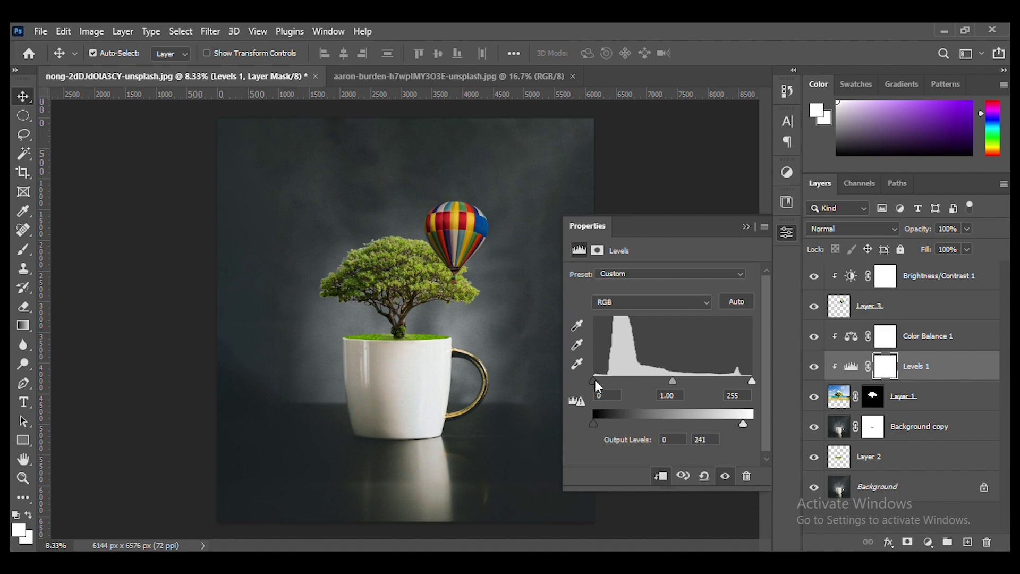
left_click_drag(595, 381, 600, 381)
left_click(747, 227)
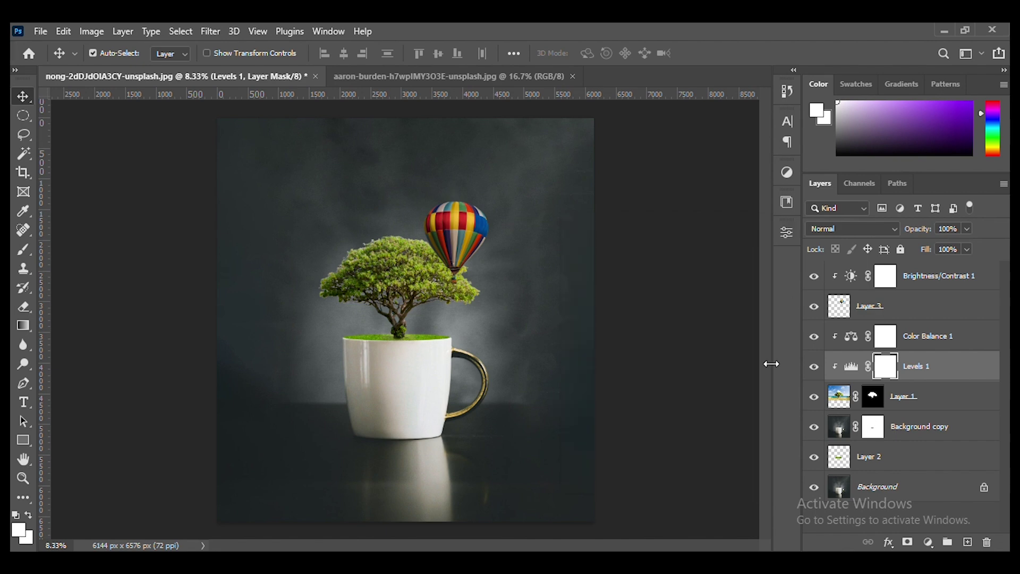
- Close the balloon photo and open the photo of flying birds from the dead city folder
left_click(573, 80)
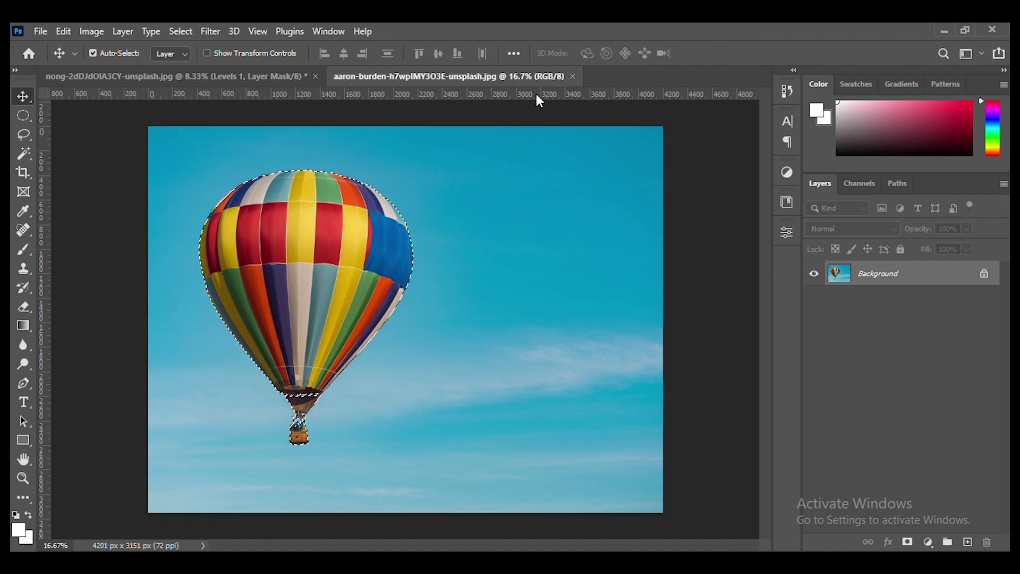
left_click(573, 76)
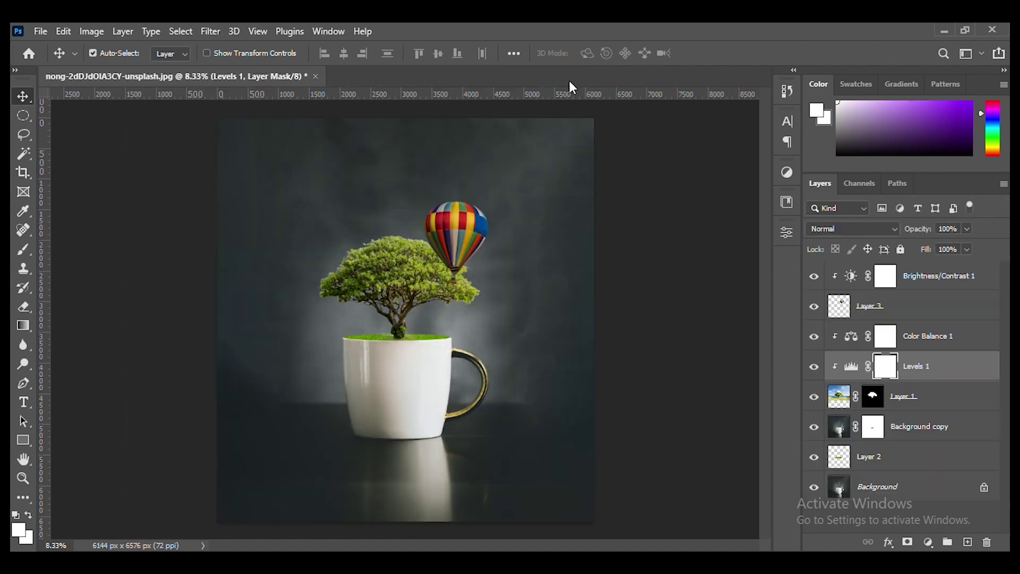
left_click(40, 31)
left_click(48, 55)
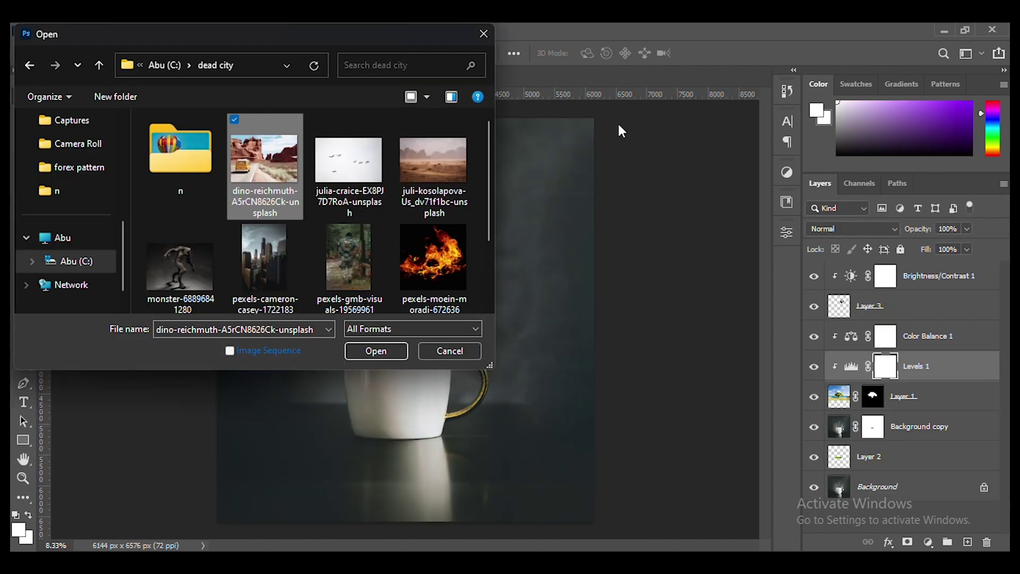
double_click(369, 168)
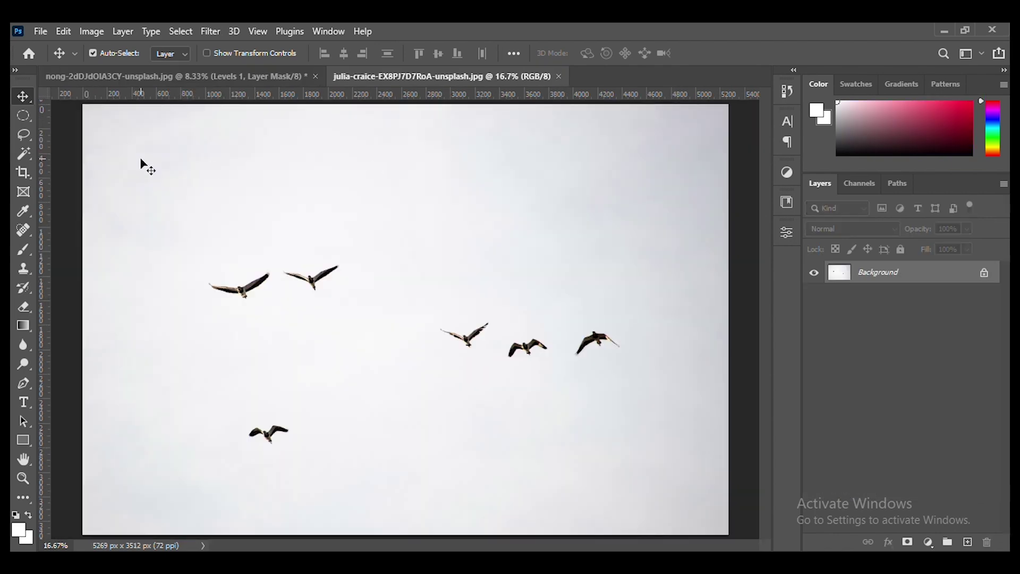
- Select the birds with Select Subject and move them into the mug document as the topmost layer
left_click(27, 151)
left_click(63, 167)
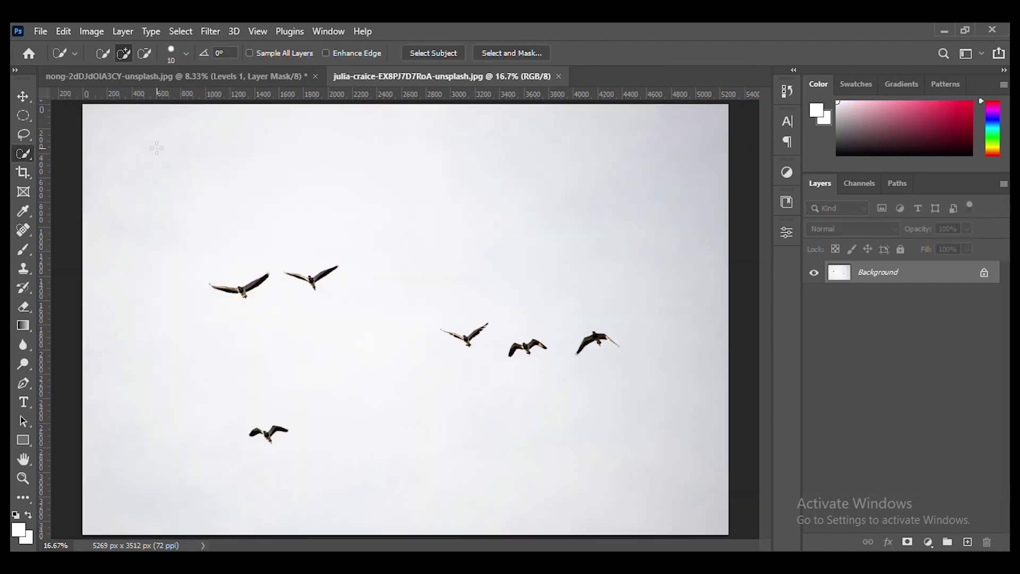
left_click(408, 51)
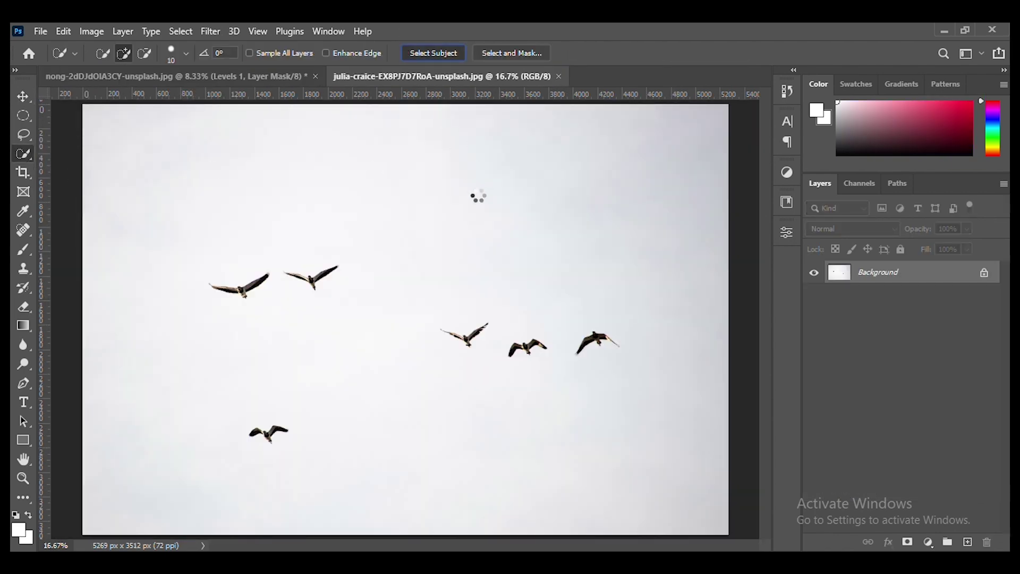
left_click(23, 96)
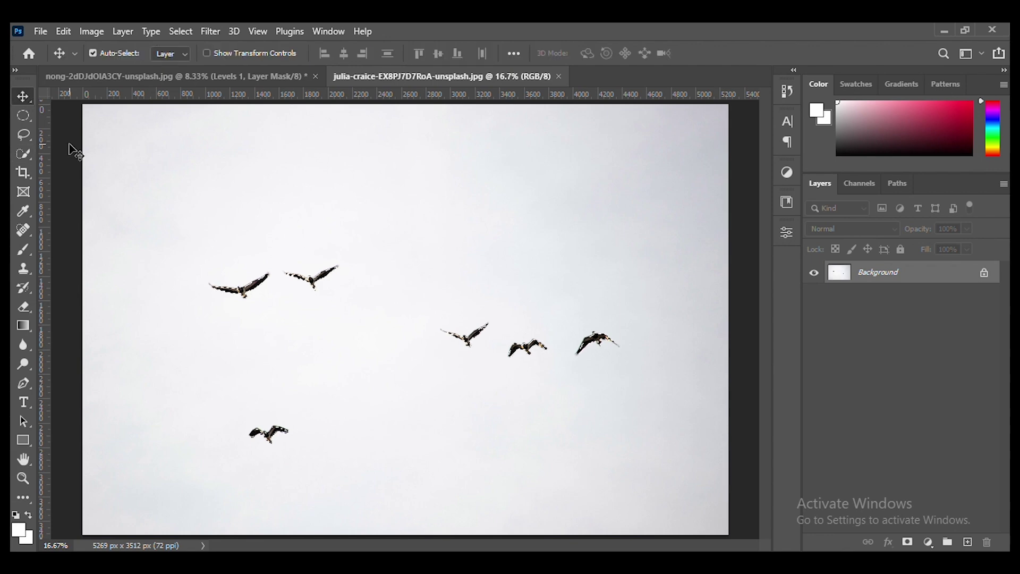
left_click_drag(242, 298, 292, 216)
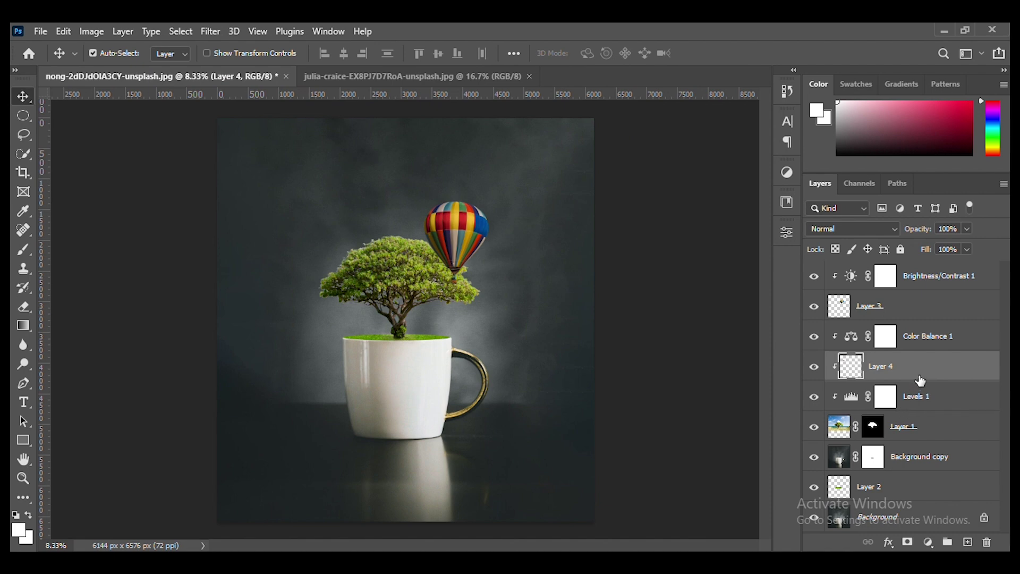
left_click_drag(921, 380, 931, 266)
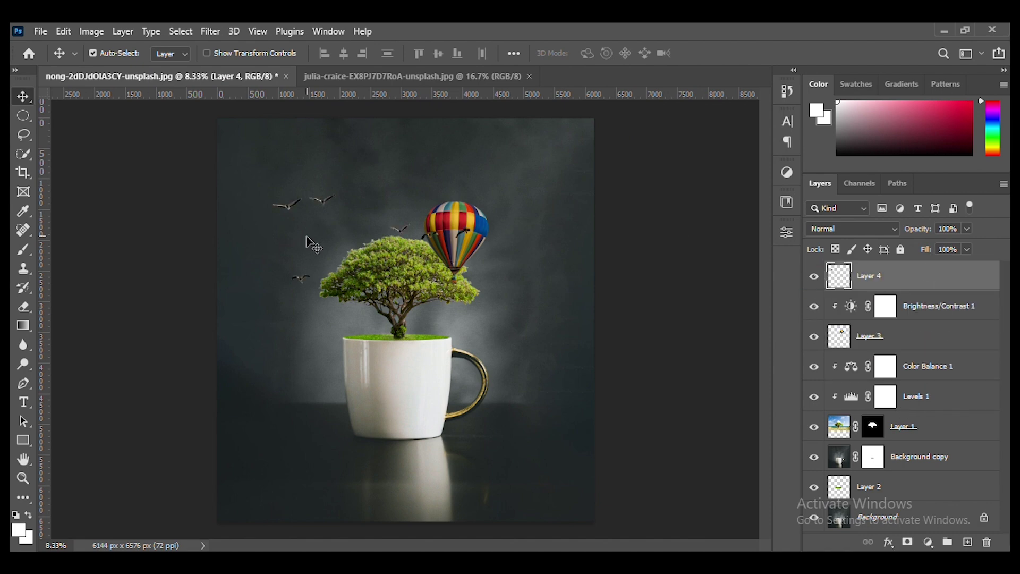
- Scale the birds to 63.74% and position them beside and just above the left part of the tree's crown
mouse_move(321, 203)
left_mouse_down()
mouse_move(306, 227)
mouse_move(311, 217)
left_mouse_up()
key("ctrl+z")
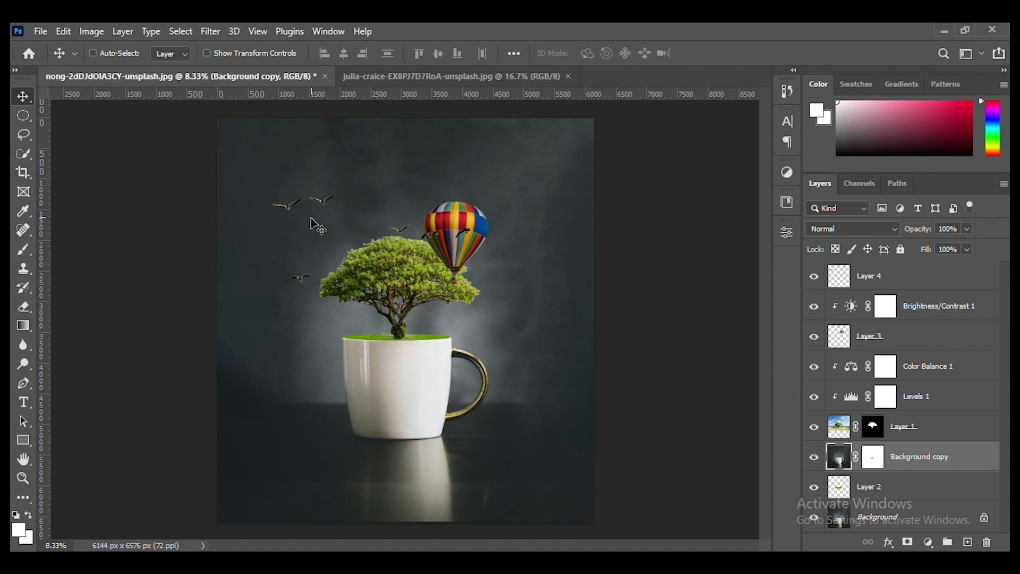
key("ctrl+plus")
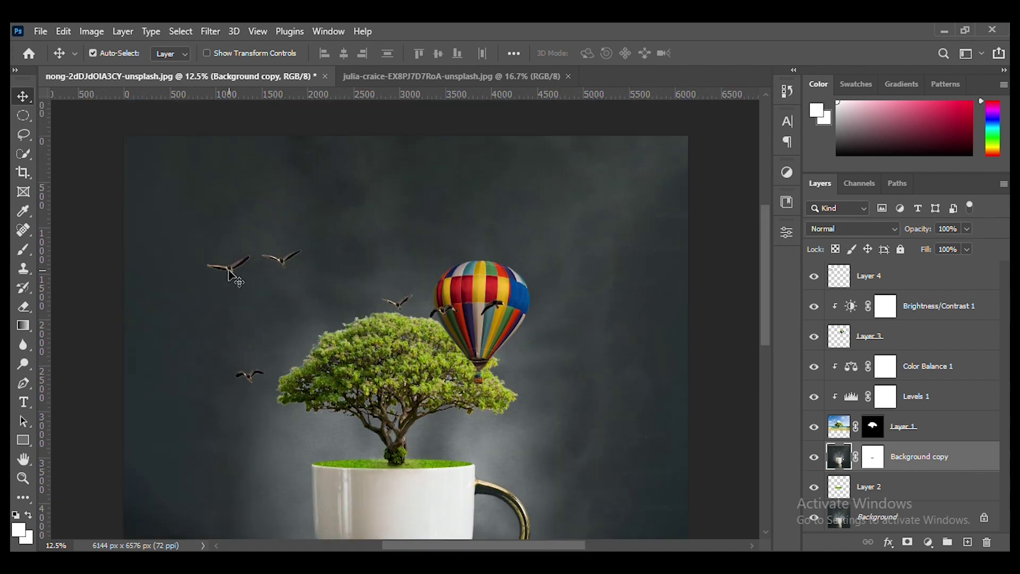
left_click_drag(230, 274, 238, 284)
key("ctrl+t")
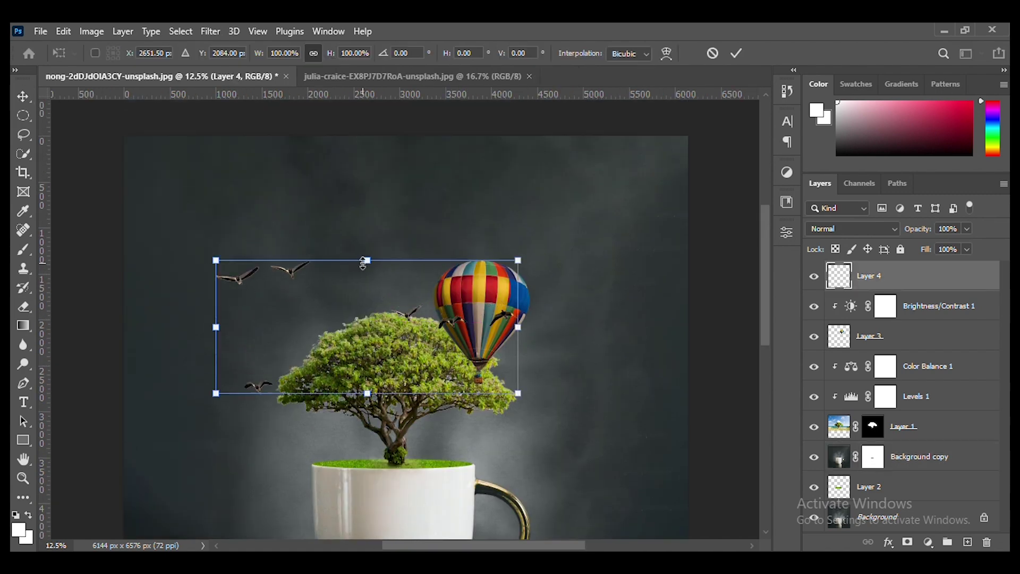
left_click_drag(363, 263, 304, 284)
left_click_drag(301, 319, 285, 316)
key("Return")
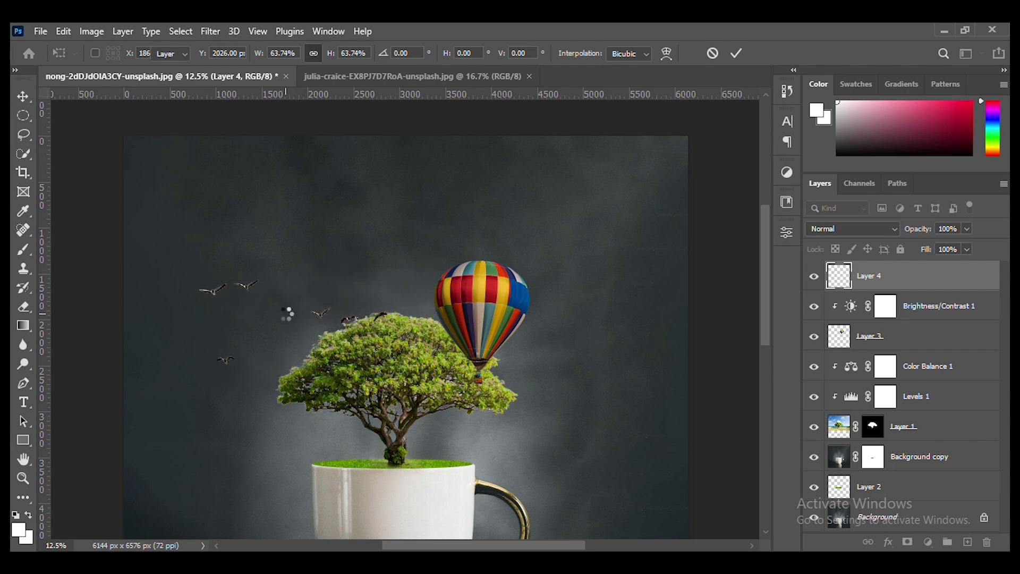
scroll(286, 318, "down", 4)
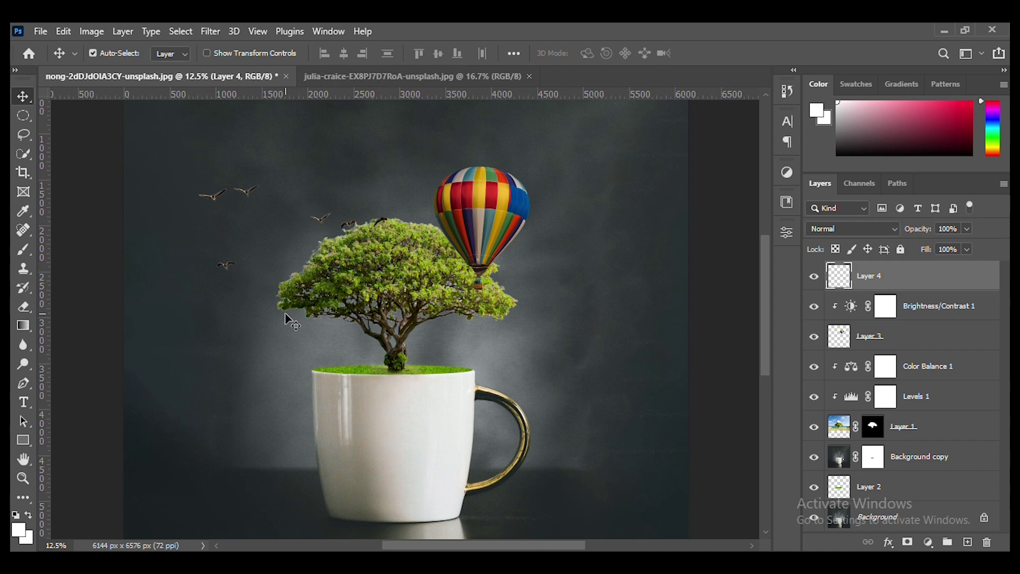
key("ctrl+minus")
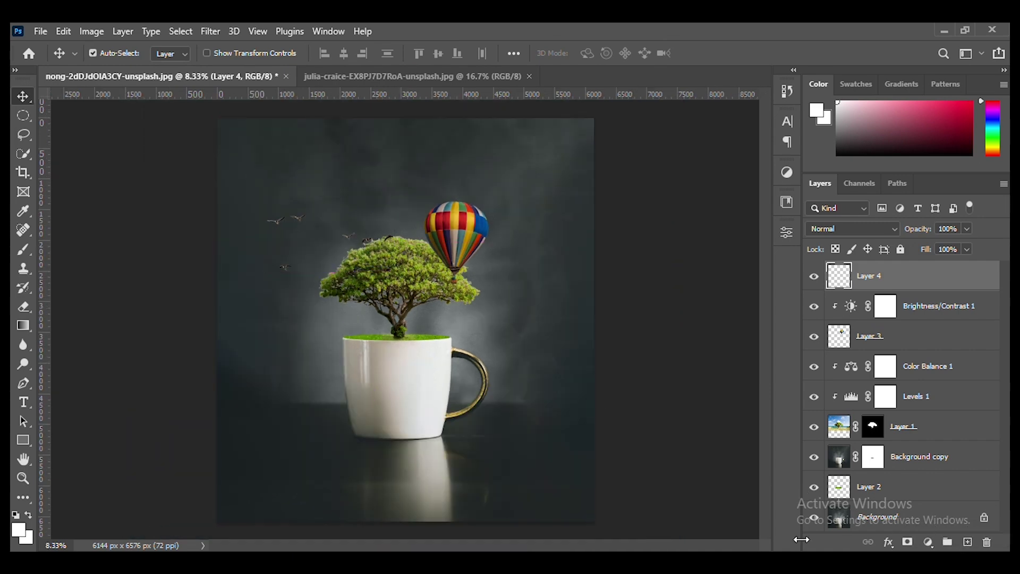
- Create a new layer above the birds and choose the 3640 px cloud-shaped brush tip for the Brush tool
left_click(967, 542)
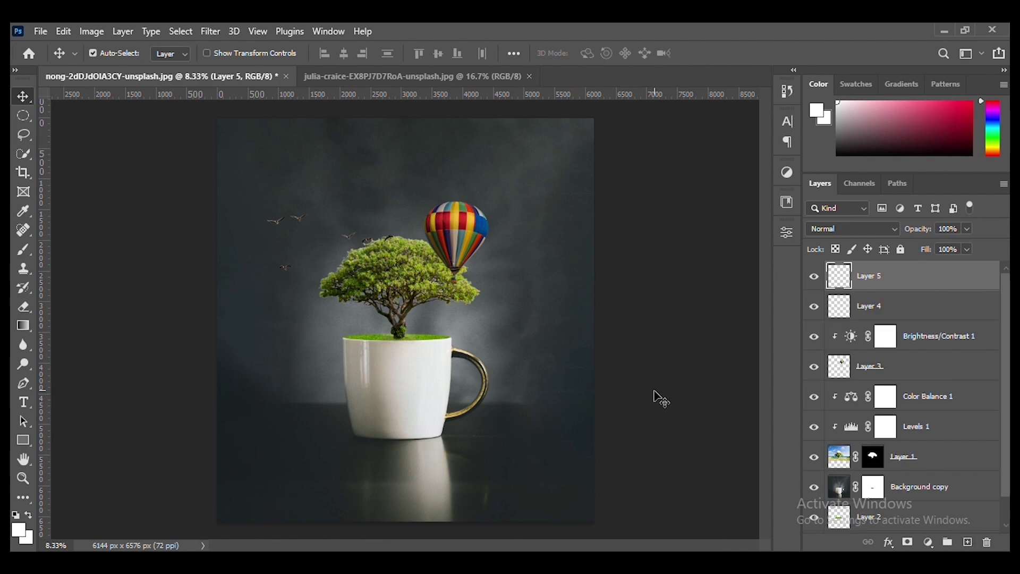
left_click(23, 250)
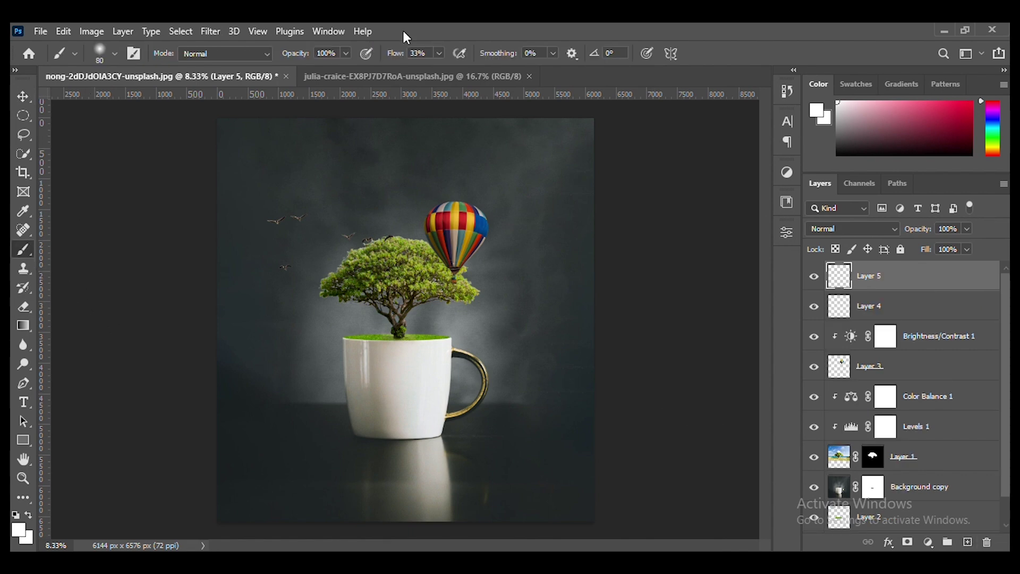
left_click(134, 54)
left_click_drag(770, 152, 771, 166)
left_click(732, 195)
left_click(707, 198)
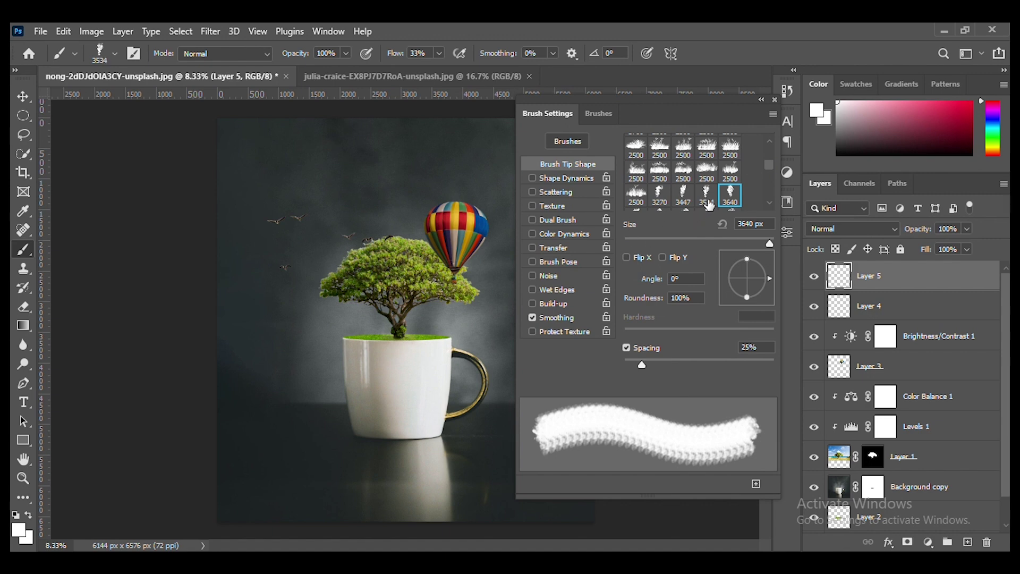
left_click(728, 199)
left_click(774, 100)
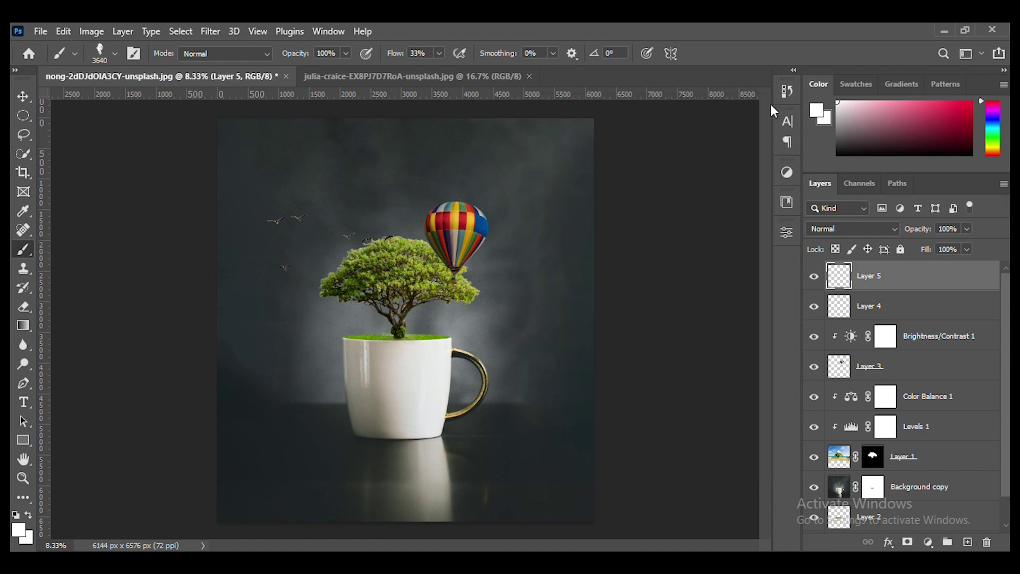
- Rotate the cloud brush tip to -91° and set its size to 2100 px
right_click(418, 259)
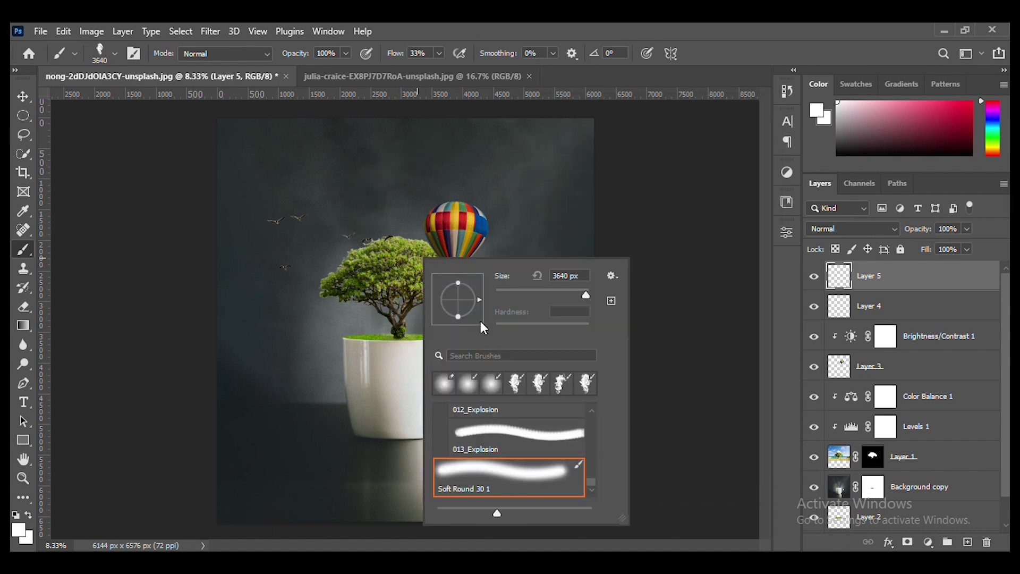
left_click(945, 271)
key("bracketleft")
key("bracketleft")
key("bracketleft")
key("bracketleft")
key("bracketleft")
key("bracketleft")
key("bracketleft")
key("bracketleft")
key("bracketleft")
key("bracketleft")
key("bracketleft")
key("bracketleft")
key("bracketleft")
key("bracketleft")
key("bracketleft")
key("bracketleft")
key("bracketleft")
key("bracketleft")
key("bracketleft")
key("bracketleft")
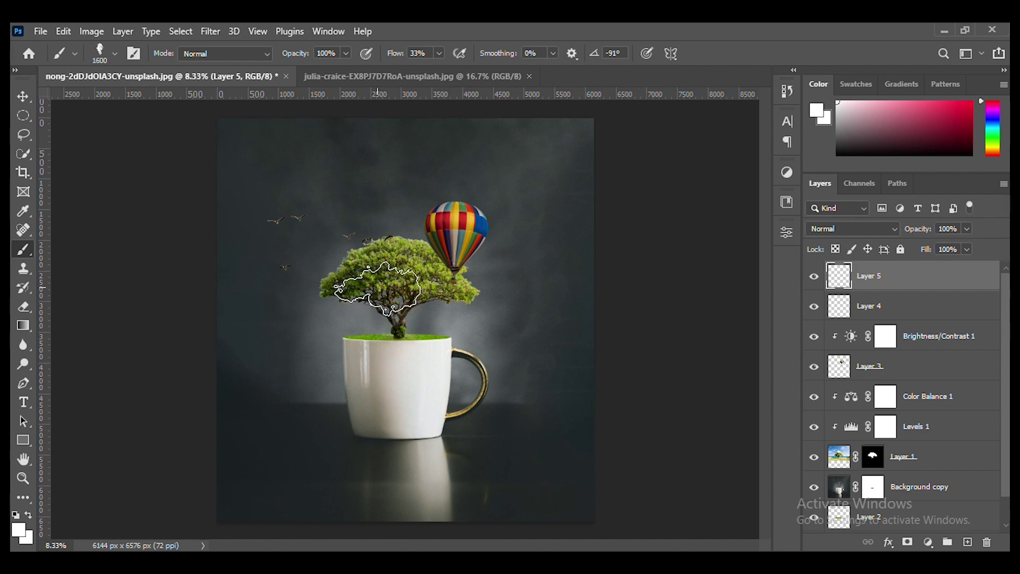
key("bracketright")
key("bracketright")
key("bracketright")
key("bracketright")
key("bracketright")
- Replace the faint cloud stamp with a white one at 100% brush flow over the left part of the tree's crown
left_click(314, 283)
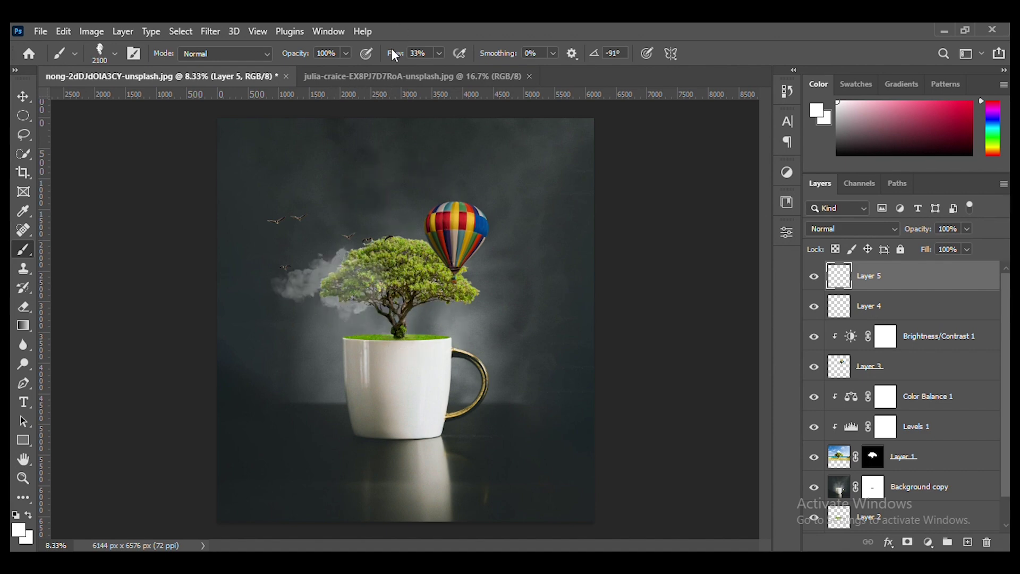
left_click_drag(394, 54, 556, 62)
key("ctrl+z")
left_click(334, 290)
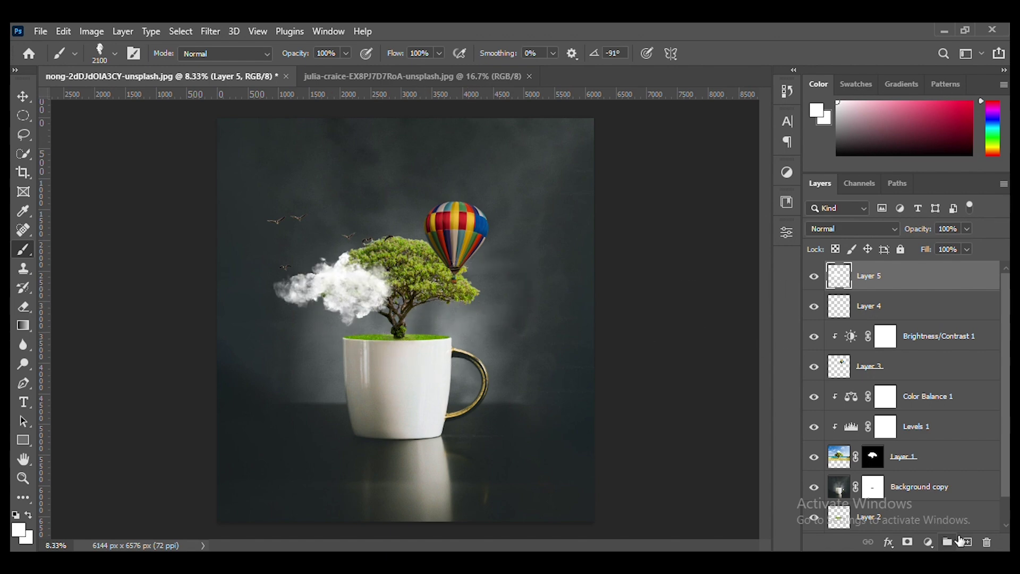
- Create a new layer above the left cloud and rotate the cloud brush tip to 91°
left_click(968, 542)
key("]")
key("]")
key("]")
key("]")
key("]")
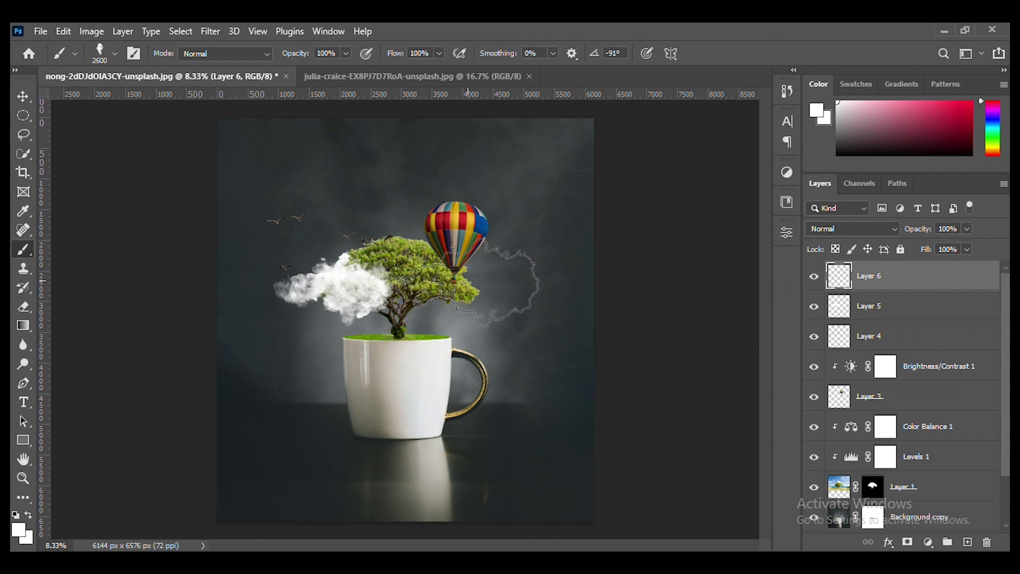
right_click(476, 271)
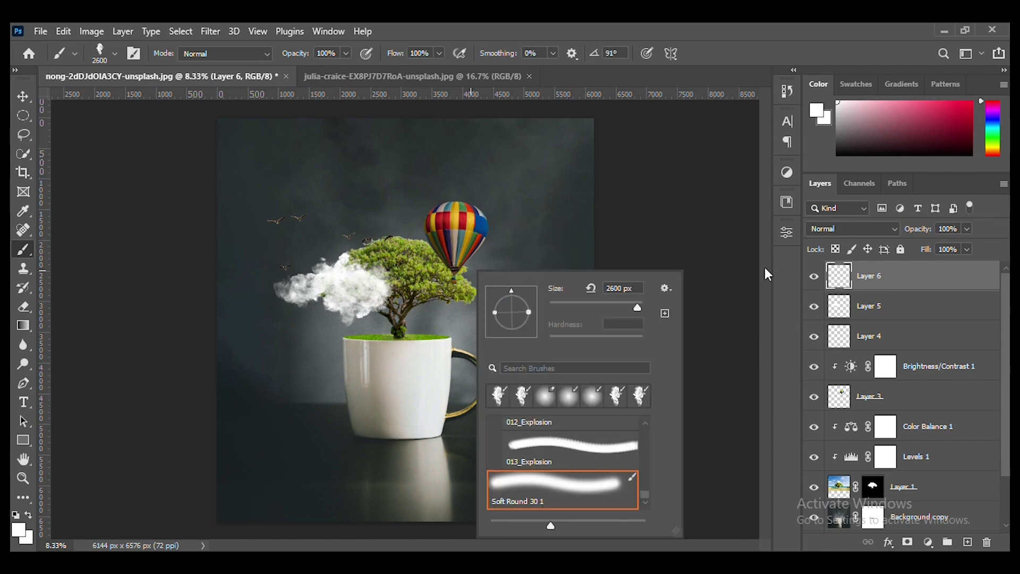
left_click(976, 273)
- Stamp a white 2000 px cloud over the right part of the tree's crown and nudge the left cloud slightly up and left
key("[")
key("[")
key("[")
key("[")
key("[")
key("[")
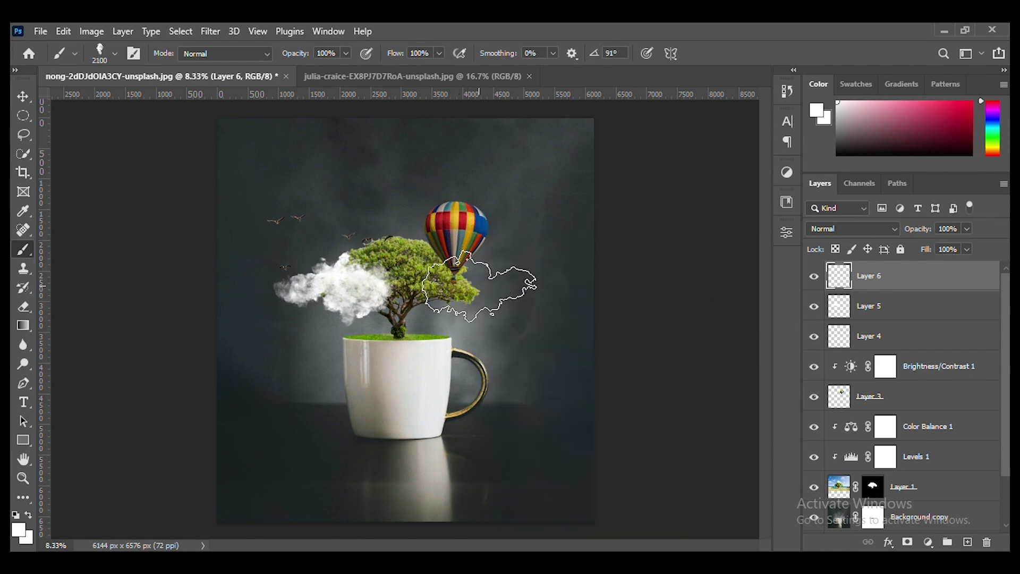
left_click(484, 305)
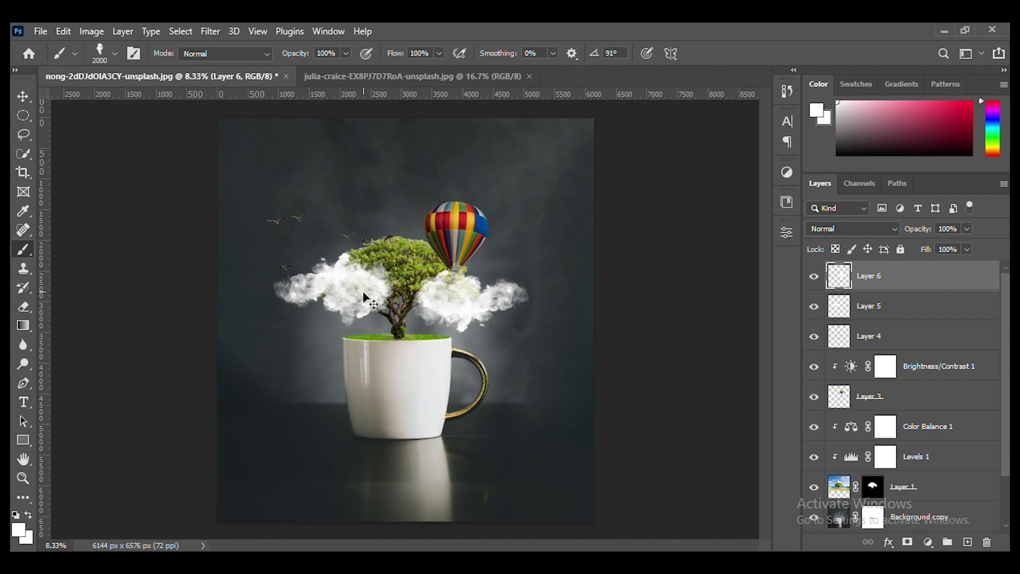
left_click_drag(365, 291, 362, 287)
left_click(23, 96)
- Enlarge the Eraser to 1900 px and lower the right cloud layer's opacity to 71%
left_click(23, 307)
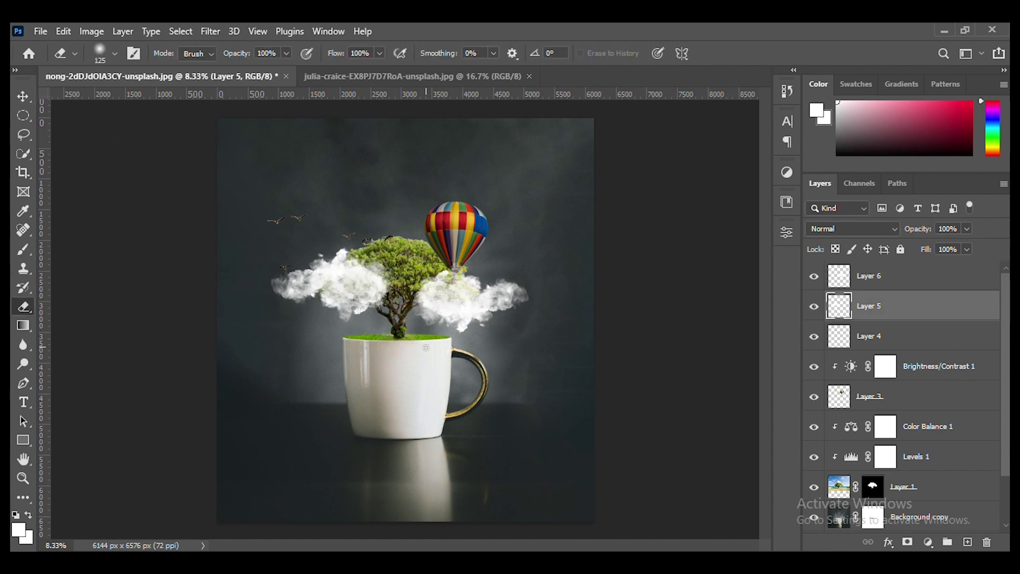
left_click(479, 309, "ctrl")
key("bracketright")
key("bracketright")
key("bracketright")
key("bracketright")
key("bracketright")
key("bracketright")
key("bracketright")
key("bracketright")
key("bracketright")
key("bracketright")
key("bracketright")
key("bracketright")
key("bracketright")
key("bracketright")
key("bracketright")
key("bracketright")
key("bracketright")
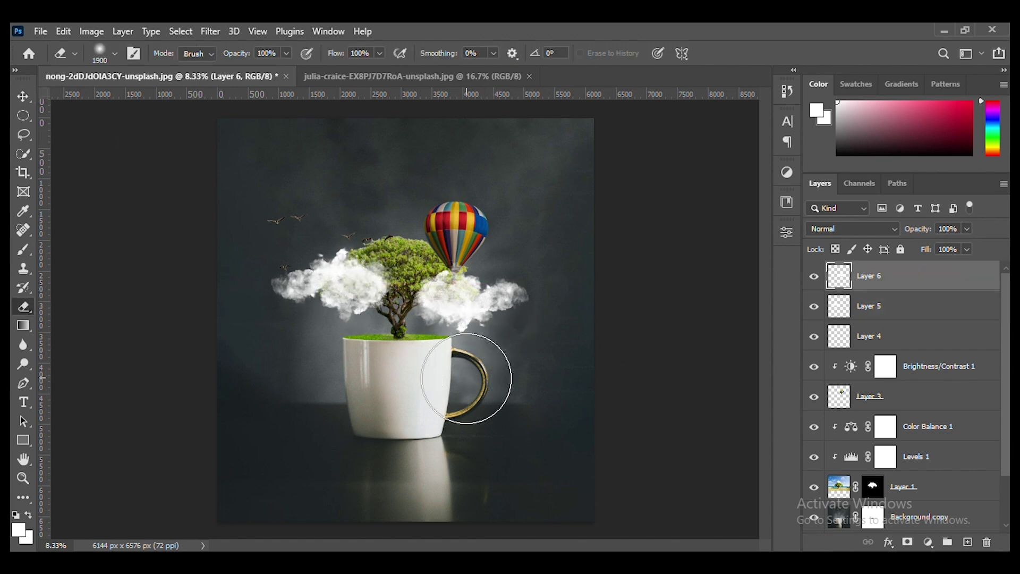
left_click_drag(922, 236, 904, 234)
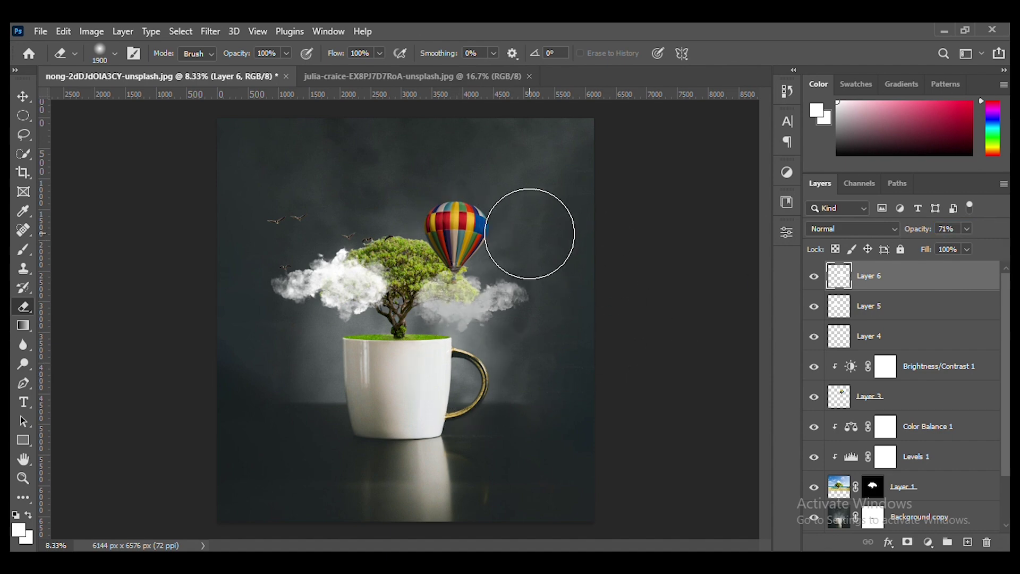
- Select the left cloud's layer and lower its opacity to 91%
left_click(320, 305, "ctrl")
left_click(353, 289, "ctrl")
mouse_move(333, 328)
left_mouse_down()
mouse_move(347, 358)
mouse_move(239, 290)
mouse_move(342, 216)
left_mouse_up()
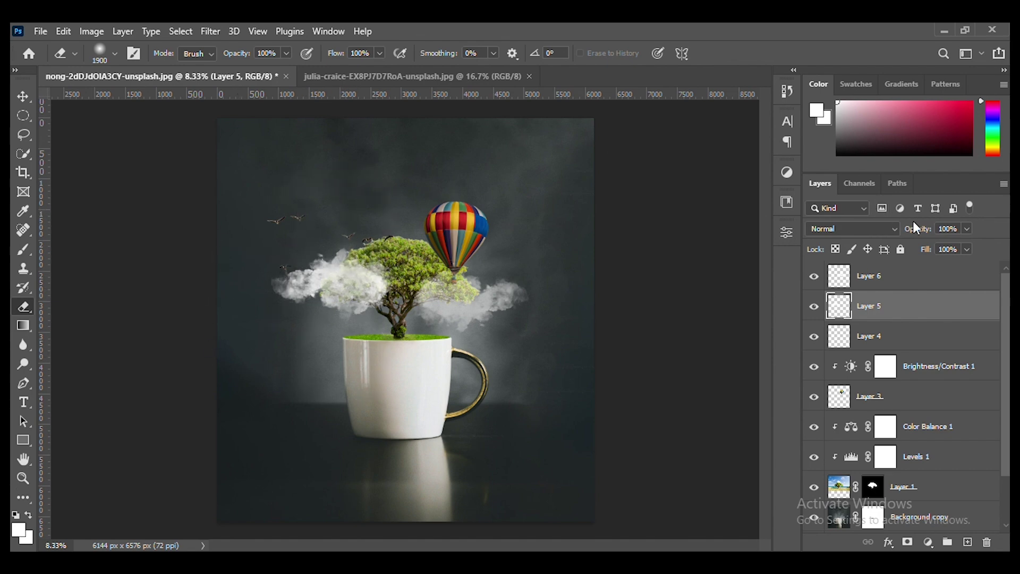
left_click_drag(922, 230, 918, 230)
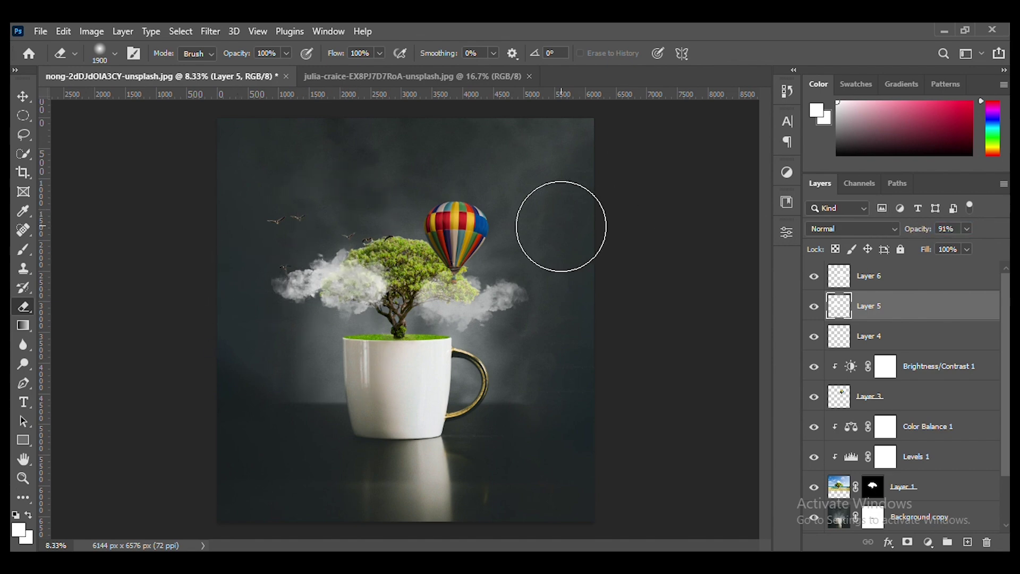
- Move the right cloud slightly up and extend it a little farther right with Free Transform
left_click(24, 96)
left_click_drag(473, 318, 470, 307)
key("ctrl+t")
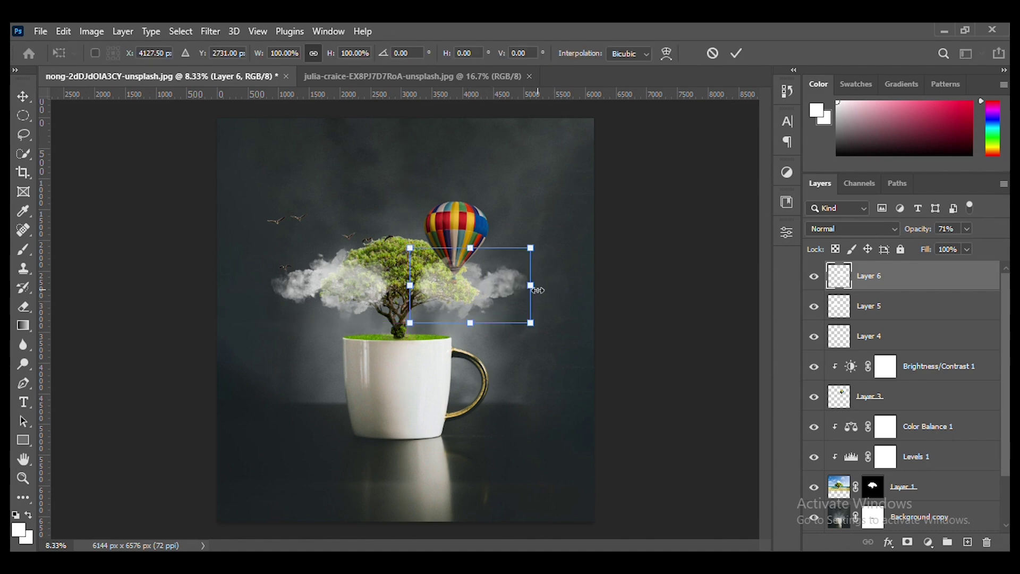
left_click_drag(538, 291, 548, 289)
key("Return")
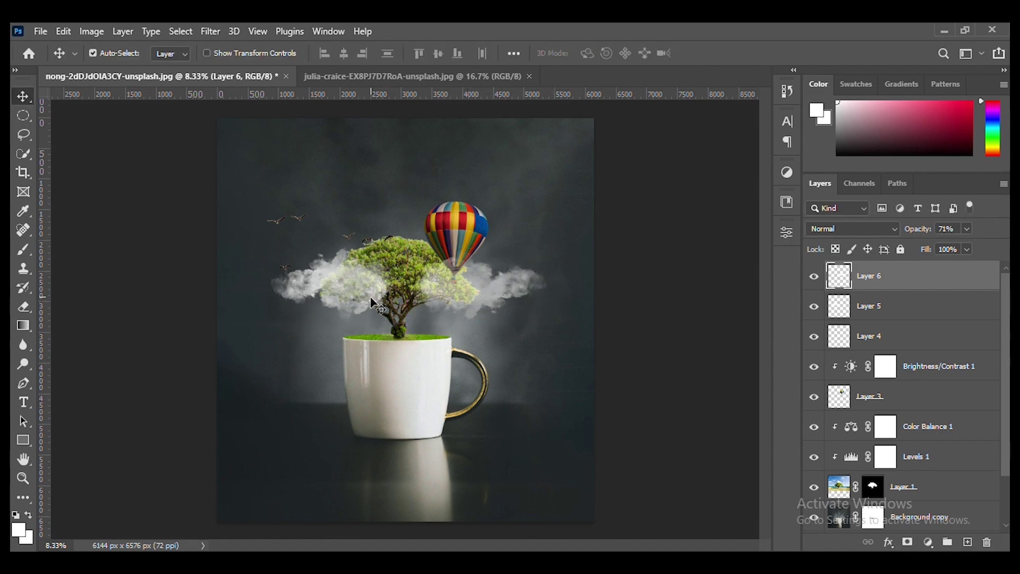
- Reposition the clouds, shifting the left one up and outward from the crown and the right one slightly down
left_click_drag(371, 296, 369, 291)
left_click_drag(479, 295, 479, 301)
left_click_drag(366, 283, 348, 282)
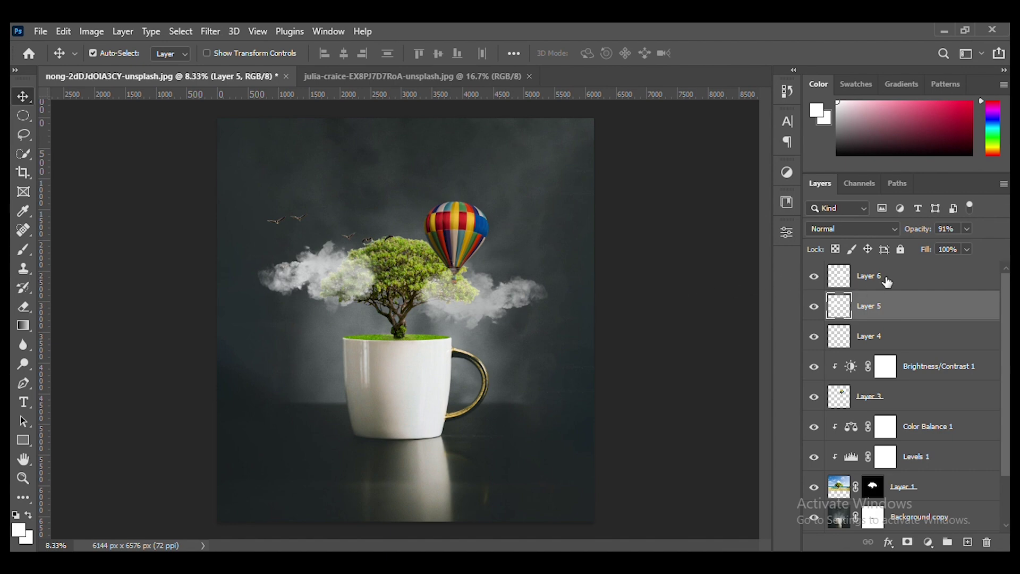
- Stamp all visible layers into a new layer above the right cloud and open it in the Camera Raw Filter
left_click(926, 285)
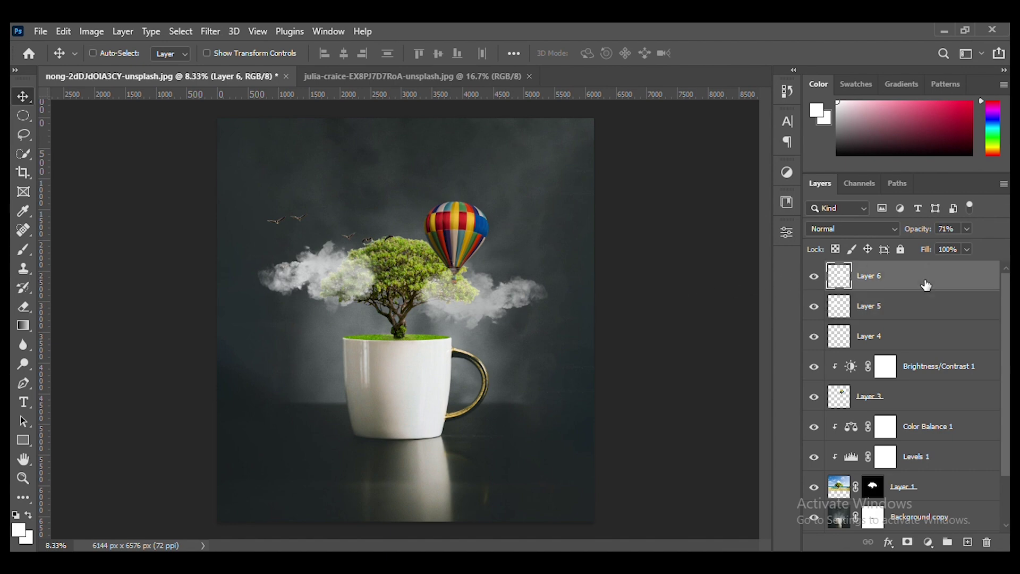
key("ctrl+alt+shift+e")
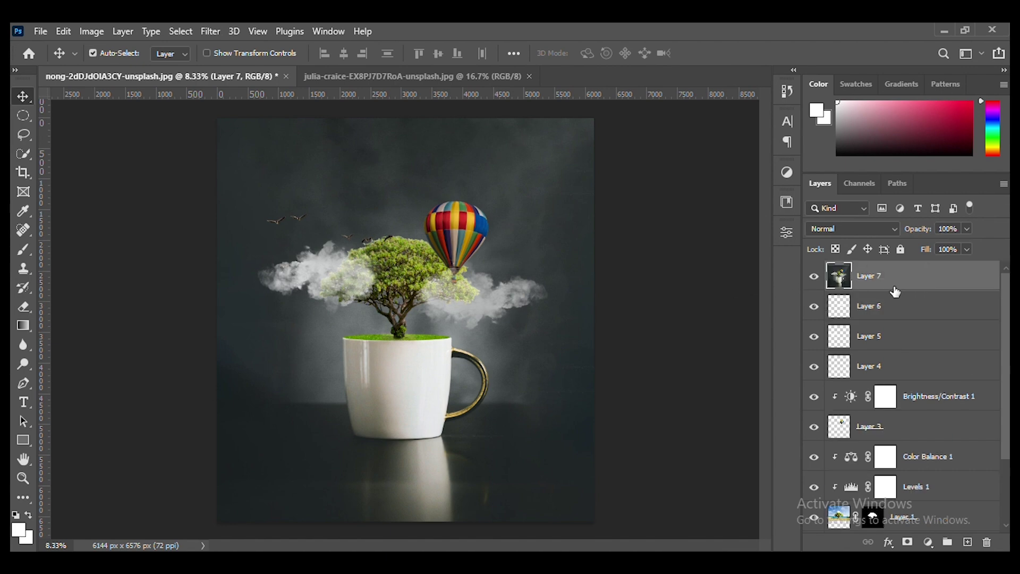
left_click(210, 31)
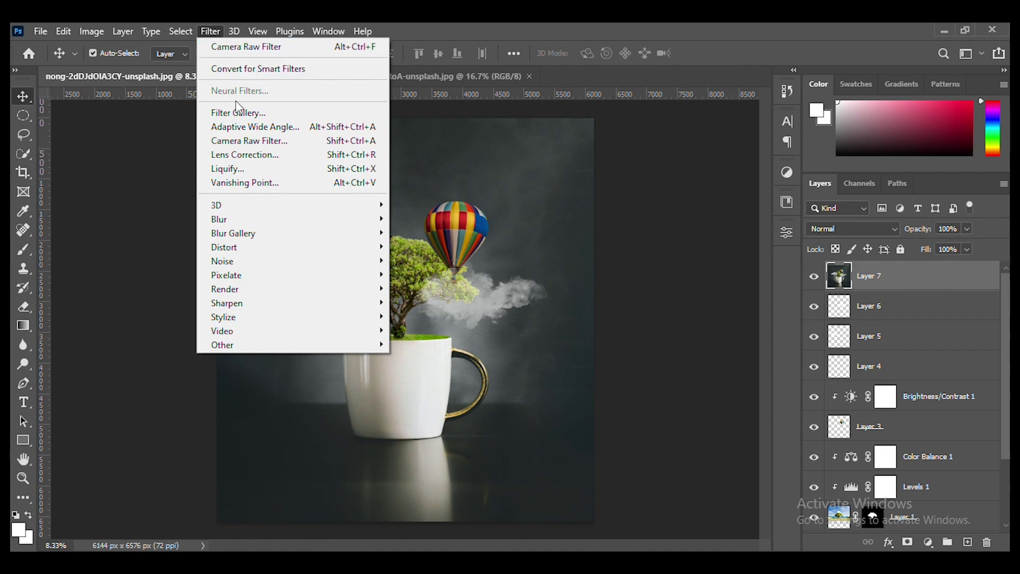
left_click(242, 140)
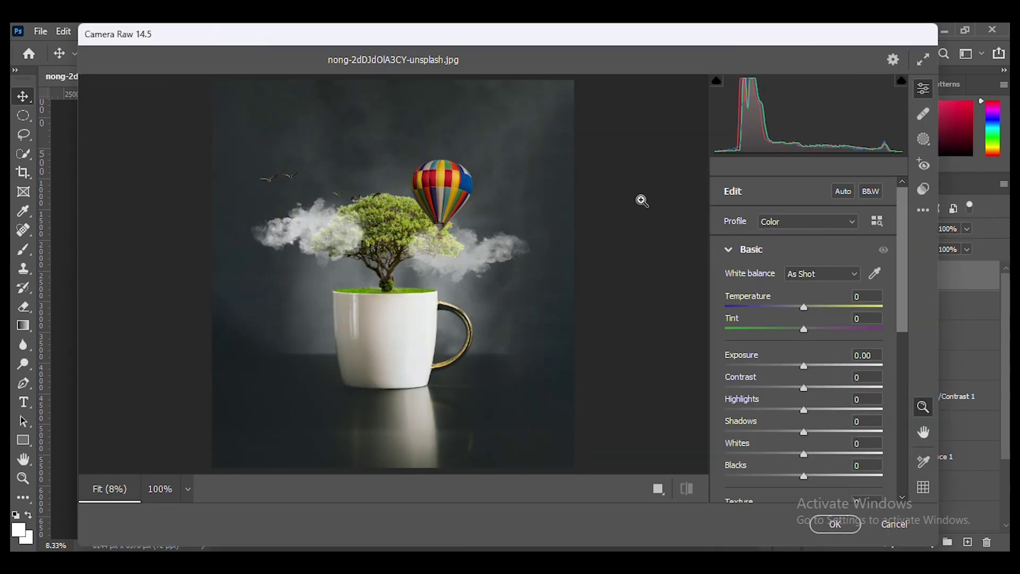
- Set the Camera Raw temperature to -21, exposure to -0.30, contrast to +28 and highlights to +28
left_click_drag(805, 310, 790, 314)
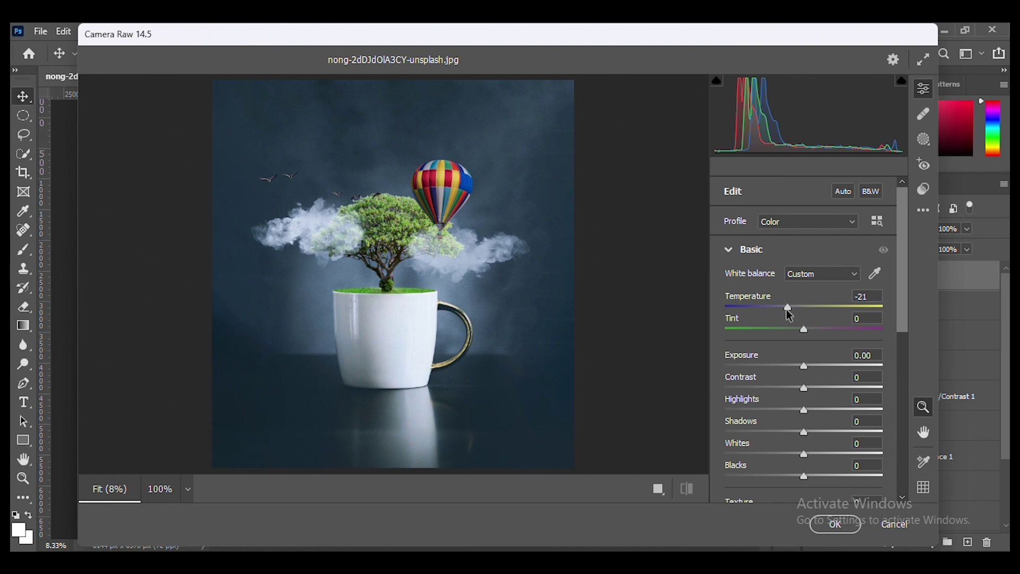
mouse_move(807, 369)
left_mouse_down()
mouse_move(797, 368)
mouse_move(828, 392)
mouse_move(803, 370)
left_mouse_up()
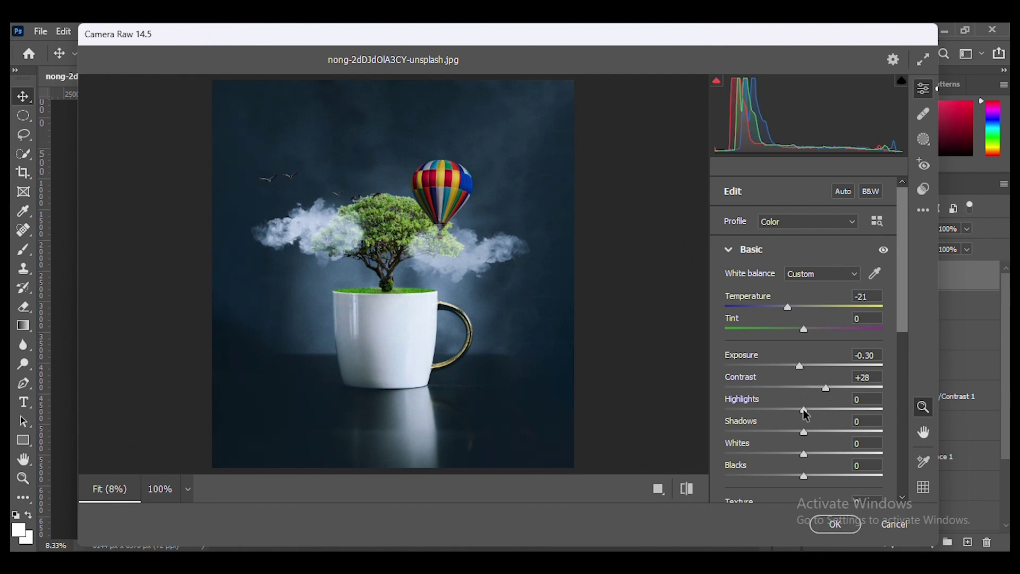
left_click_drag(801, 411, 828, 409)
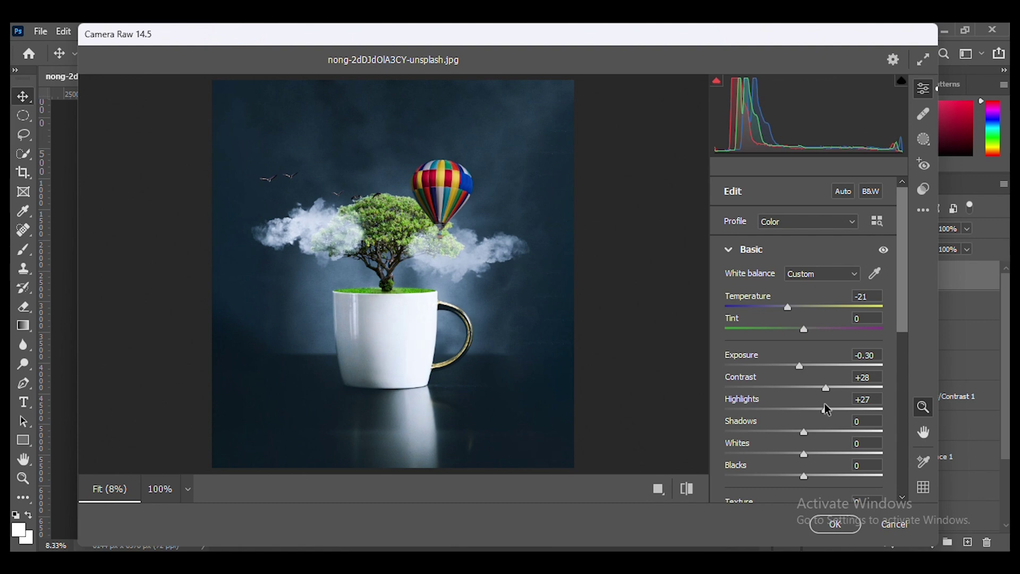
- Set shadows to -10 and texture to +41, apply the Camera Raw filter, and compare the image with and without the filtered layer
scroll(818, 421, "down", 3)
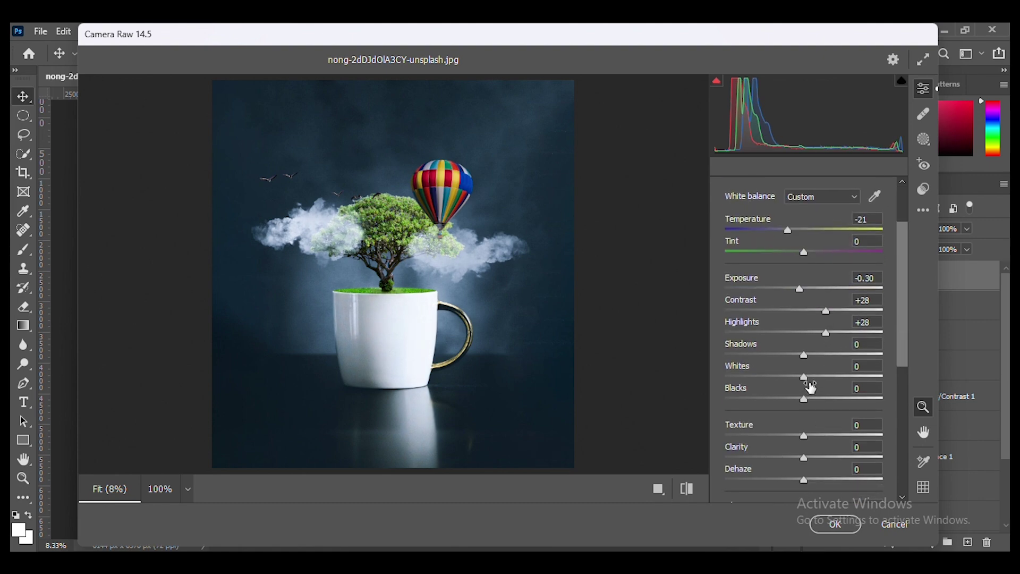
left_click_drag(803, 357, 823, 335)
scroll(799, 363, "down", 2)
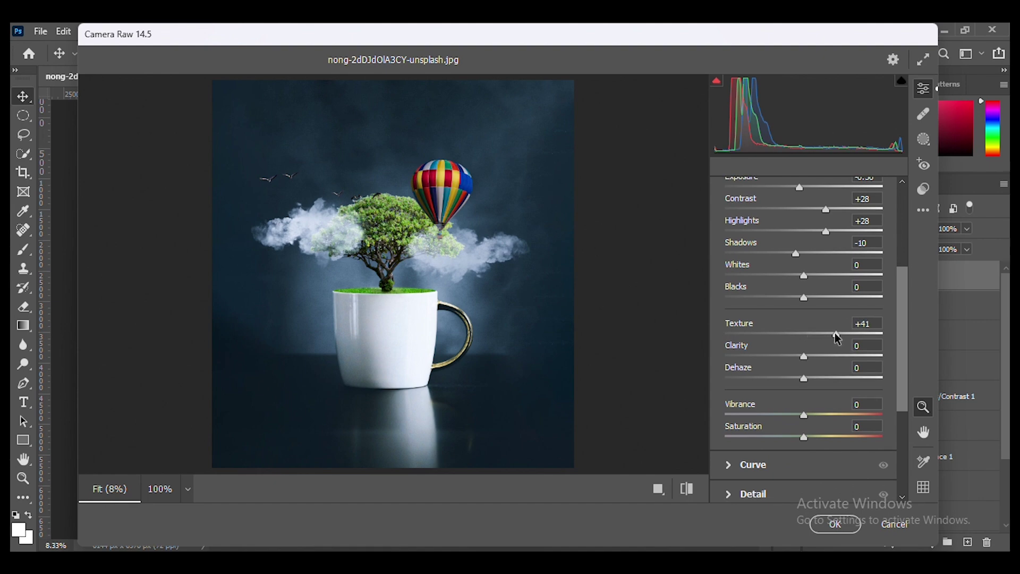
left_click(836, 524)
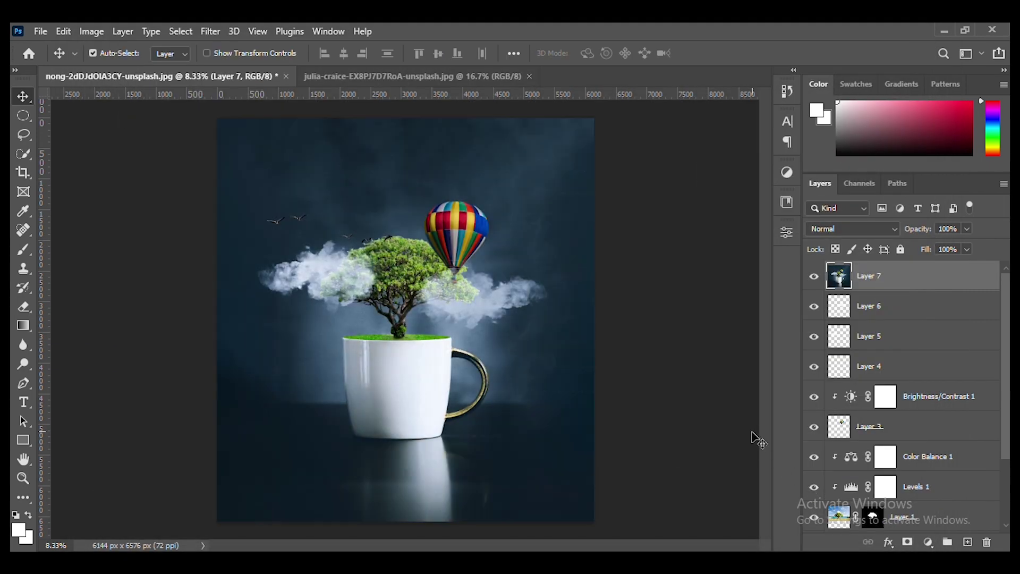
left_click(814, 277)
left_click(814, 277)
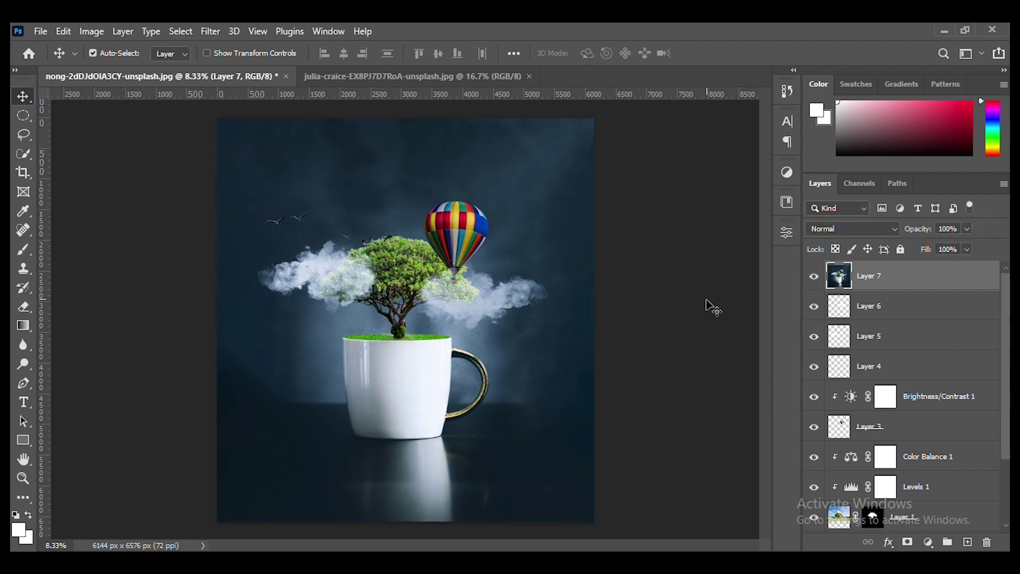